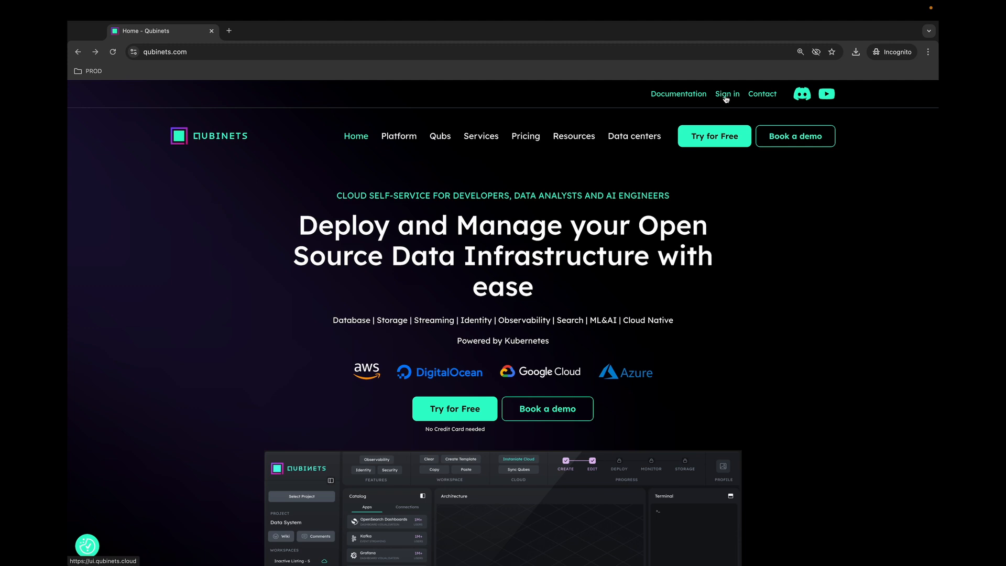
- Sign in from qubinets.com to reach the empty Qubinets dashboard
left_click(726, 98)
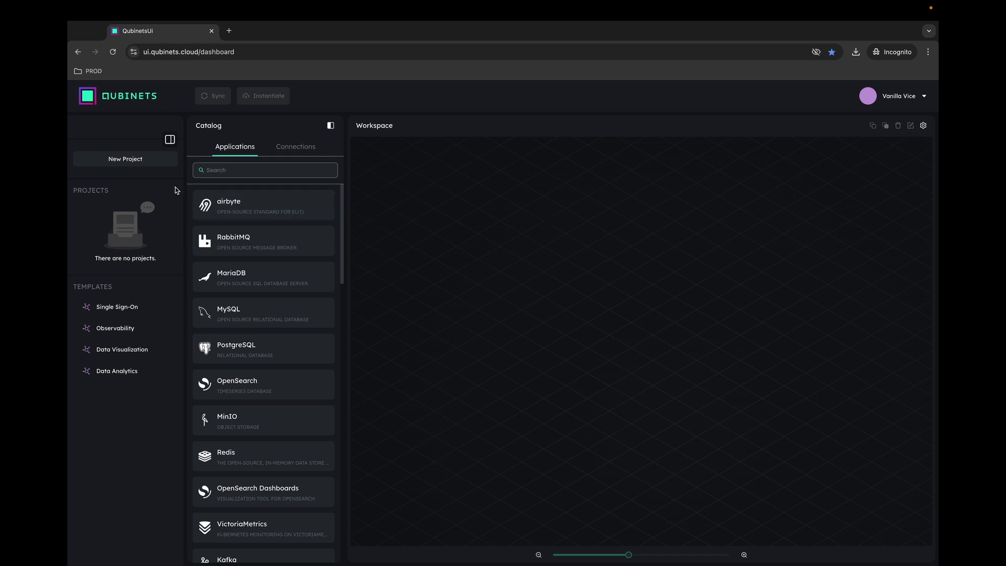
- Create a new project and enter 'Data Visualizer' as its name
left_click(128, 162)
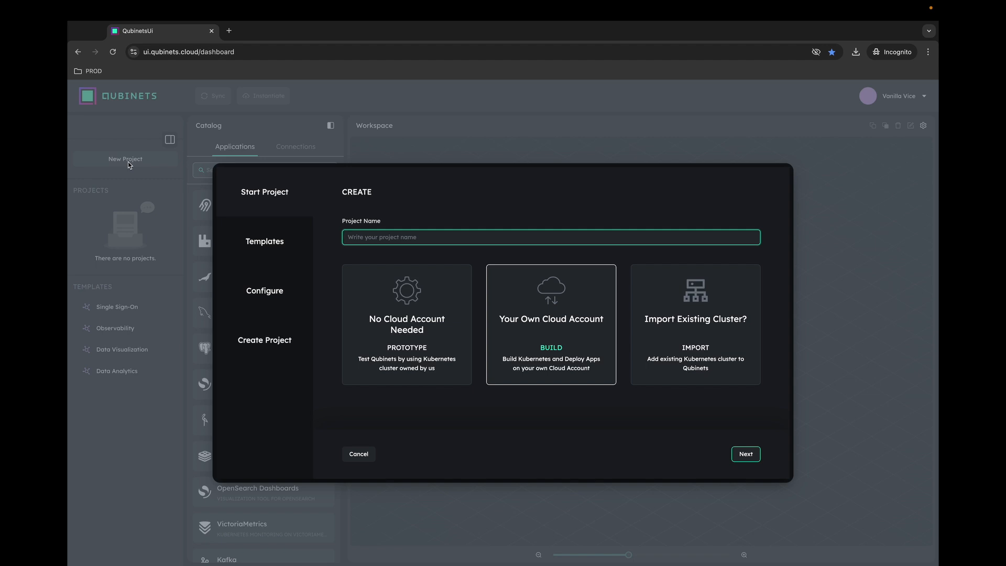
type("D")
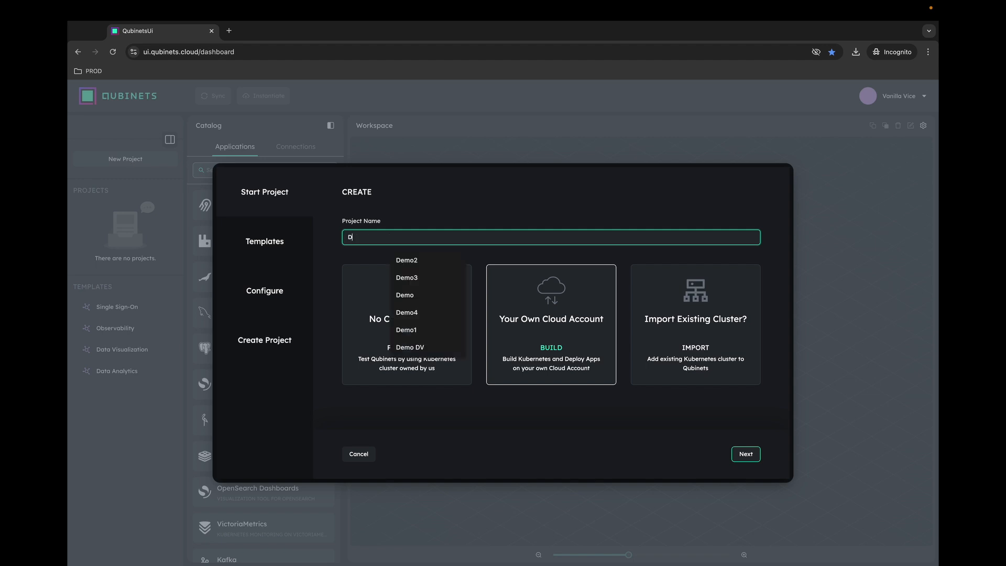
type("ata Vis")
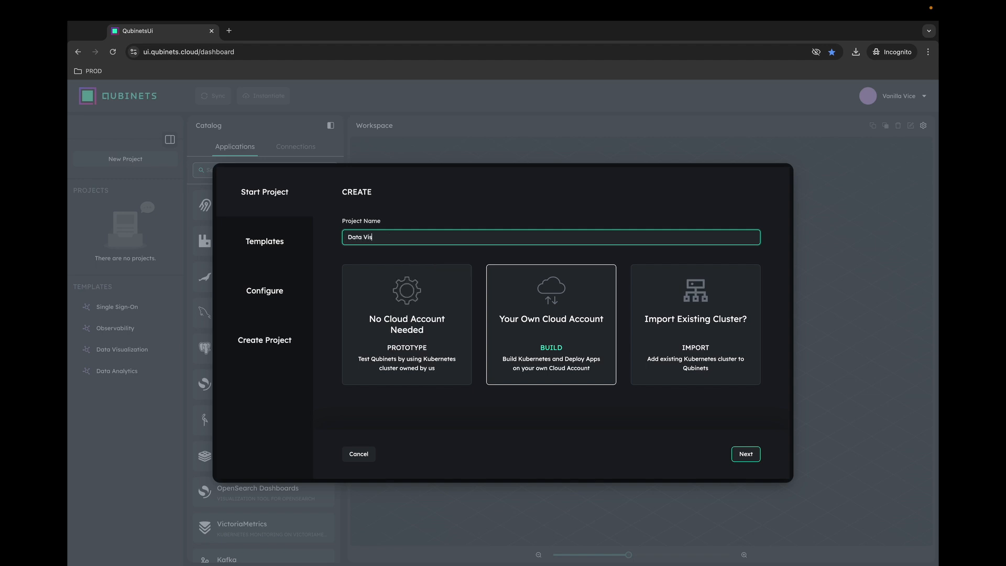
type("ualizer")
- Pick the Data Visualization template and advance to the Configure step
left_click(746, 454)
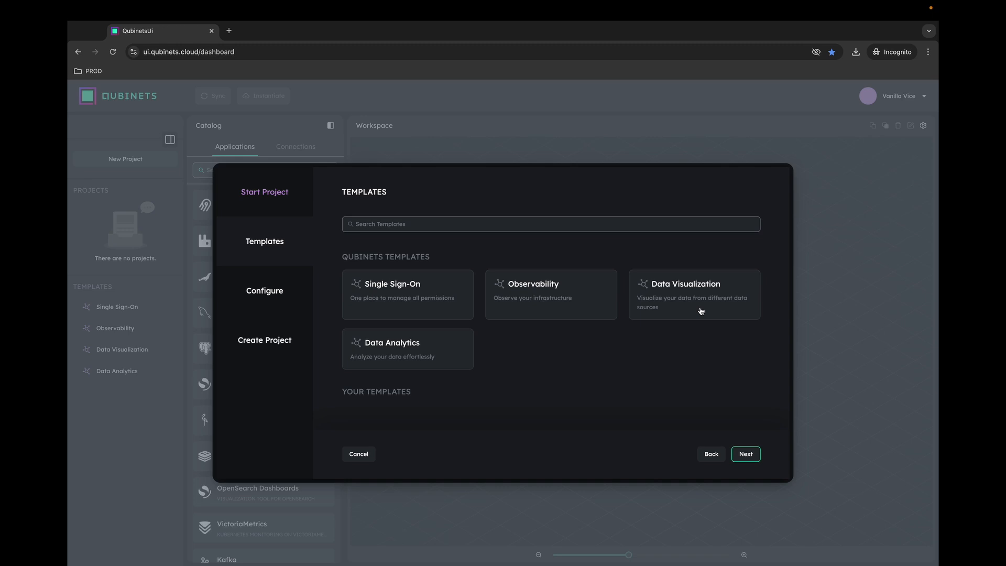
left_click(700, 310)
left_click(746, 454)
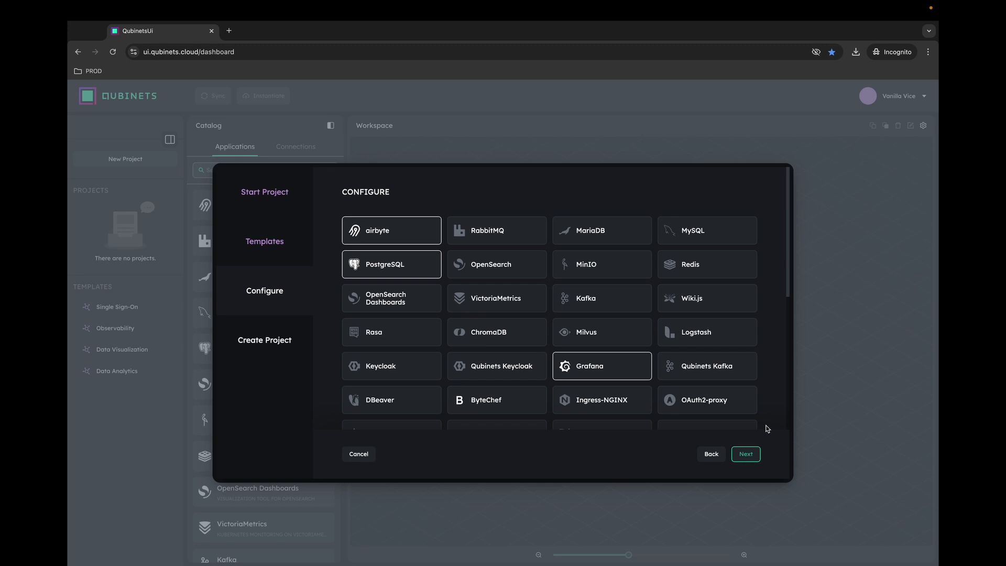
- Choose Azure with the 8 CPU, 16GB instance ($785/month) and proceed to Review
scroll(705, 398, "down", 2)
scroll(704, 398, "down", 5)
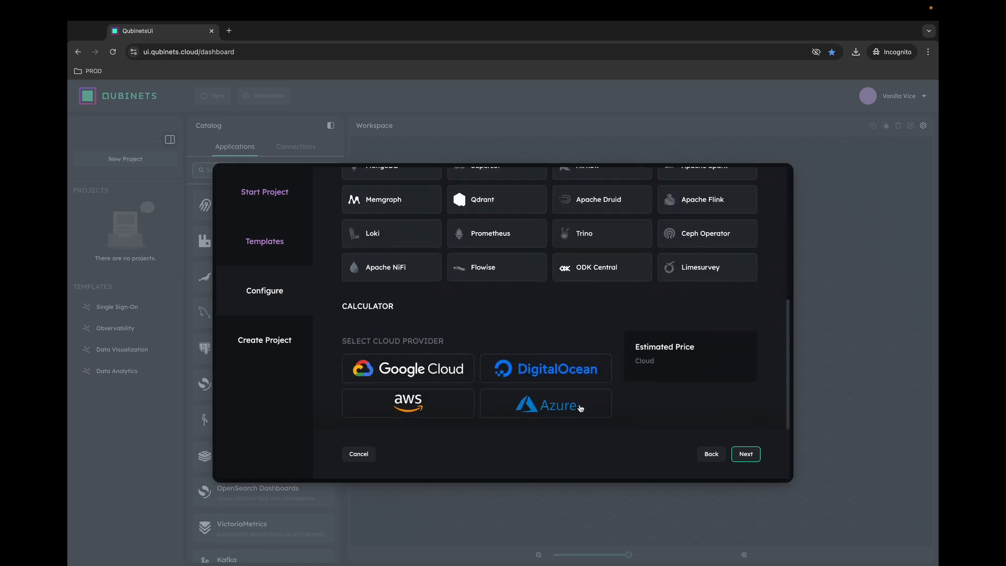
left_click(580, 408)
scroll(580, 408, "down", 2)
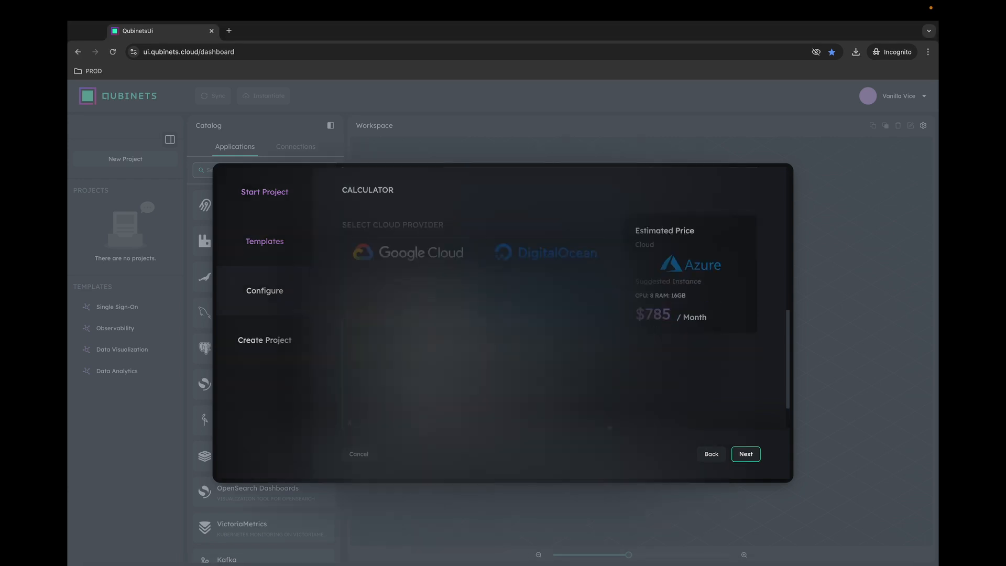
scroll(633, 383, "down", 2)
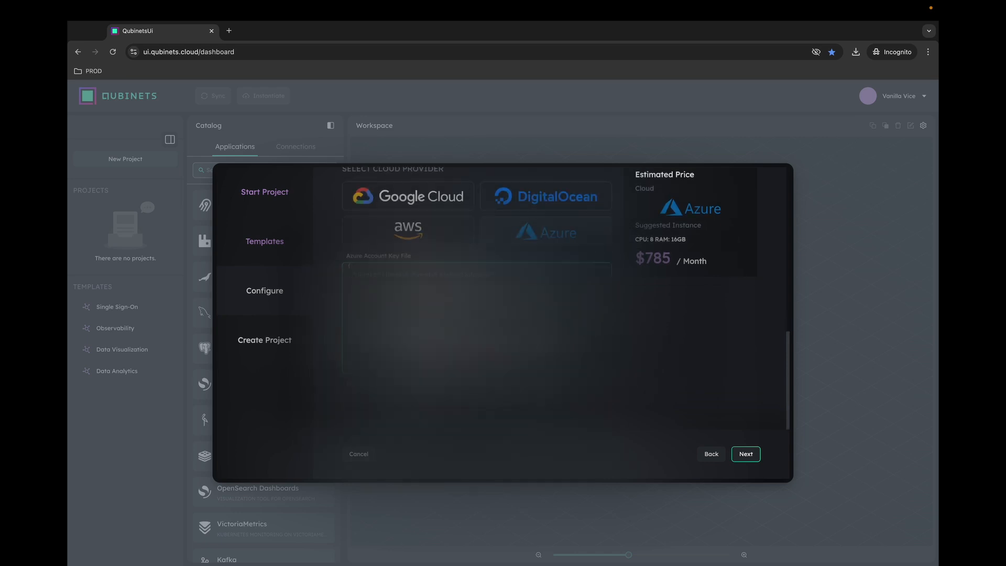
left_click(447, 410)
left_click(444, 451)
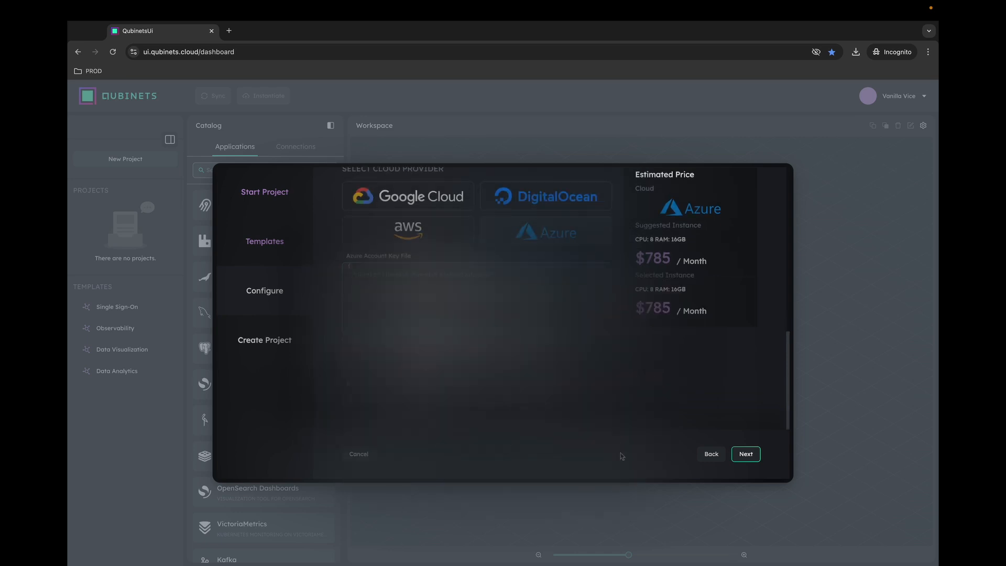
left_click(745, 457)
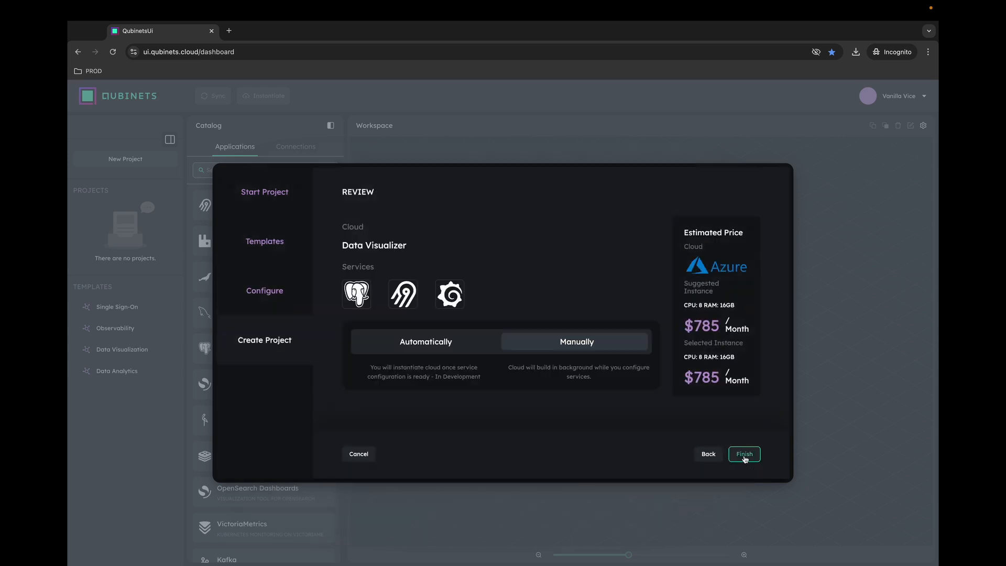
- Finish the wizard to create Data Visualizer with Grafana, PostgreSQL and airbyte services
left_click(745, 456)
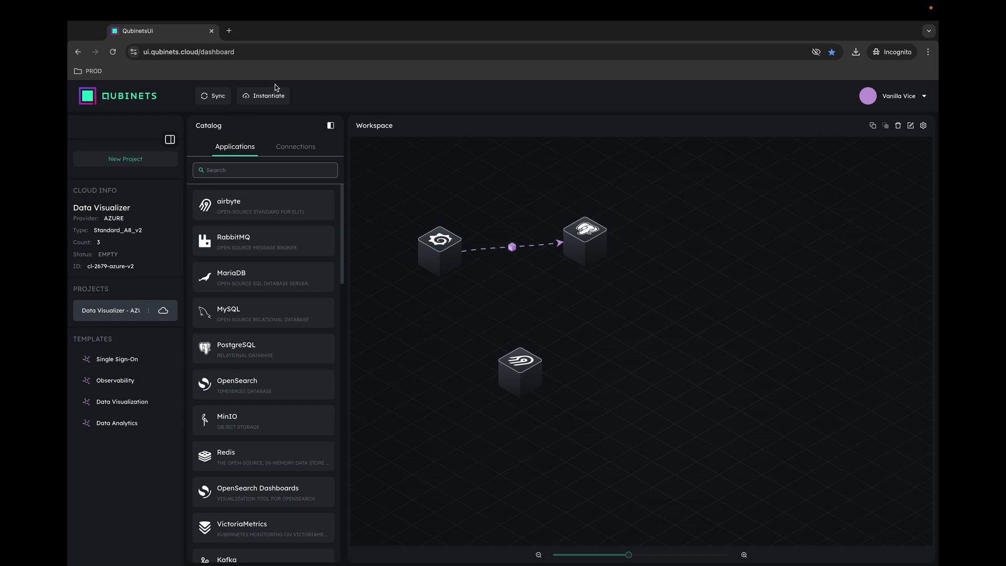
- Instantiate the Data Visualizer cloud on Azure and wait for READY status
left_click(265, 97)
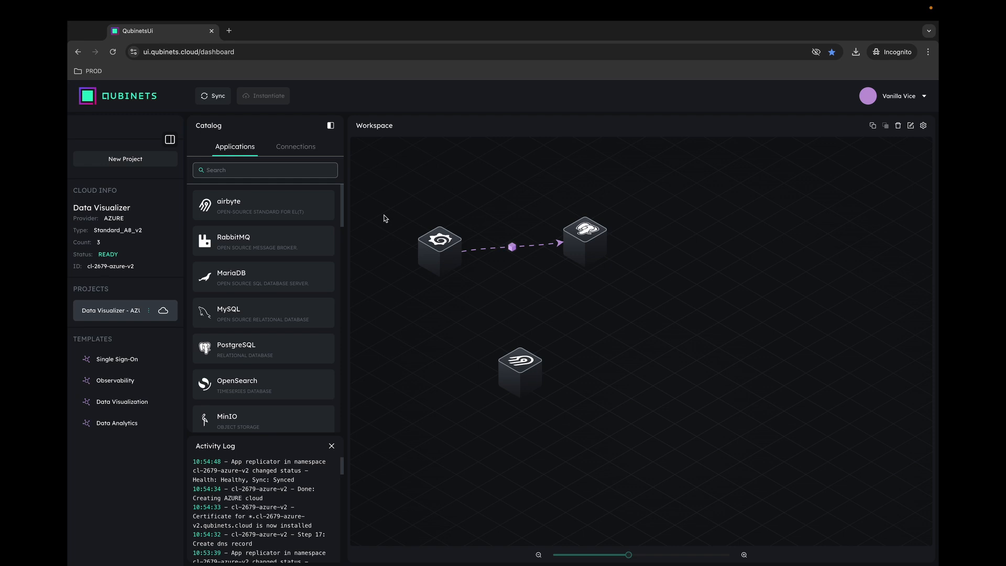
mouse_move(566, 231)
- Review the Postgres qube's parameters, then sync so Grafana, PostgreSQL and airbyte deploy
left_click(590, 237)
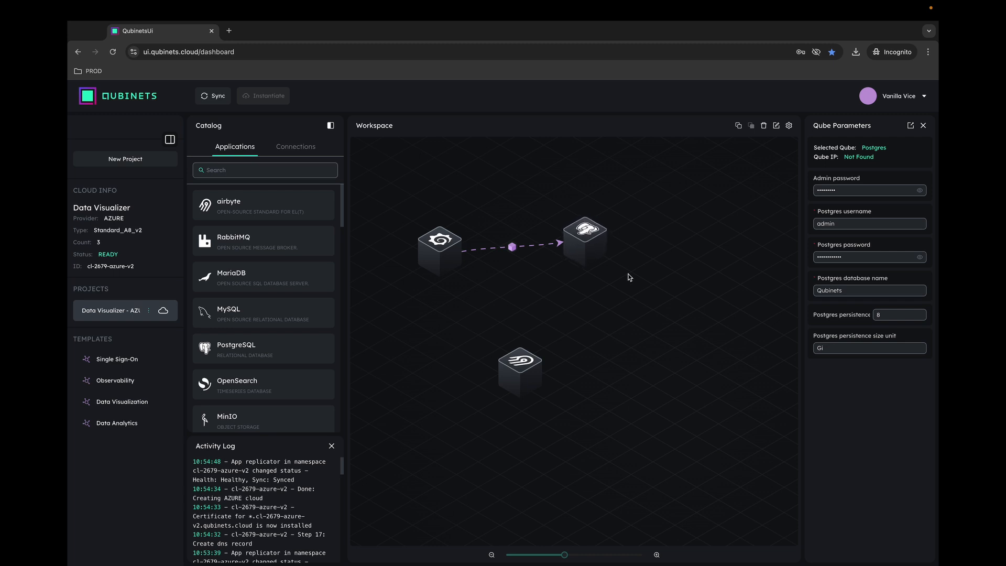
left_click(217, 98)
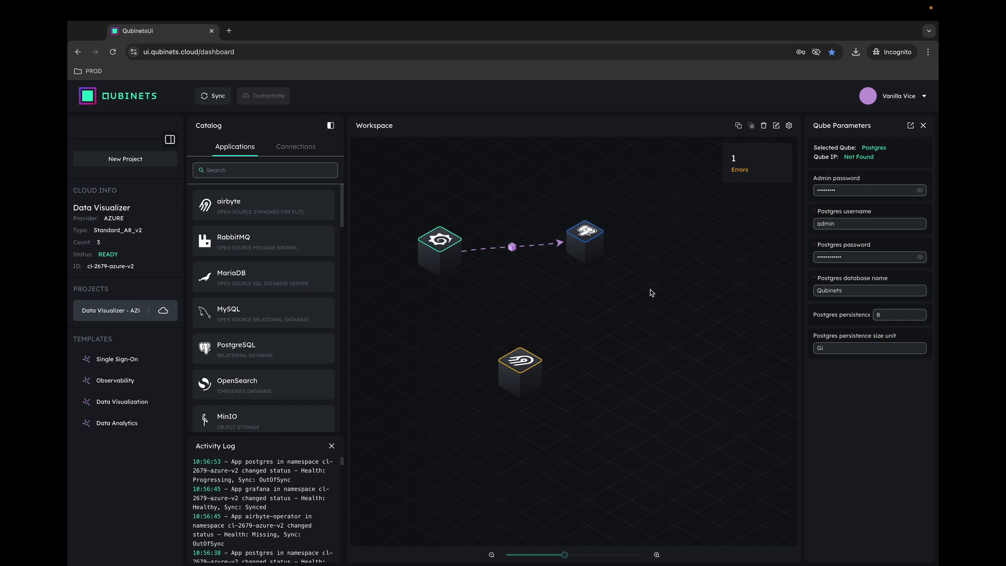
mouse_move(436, 241)
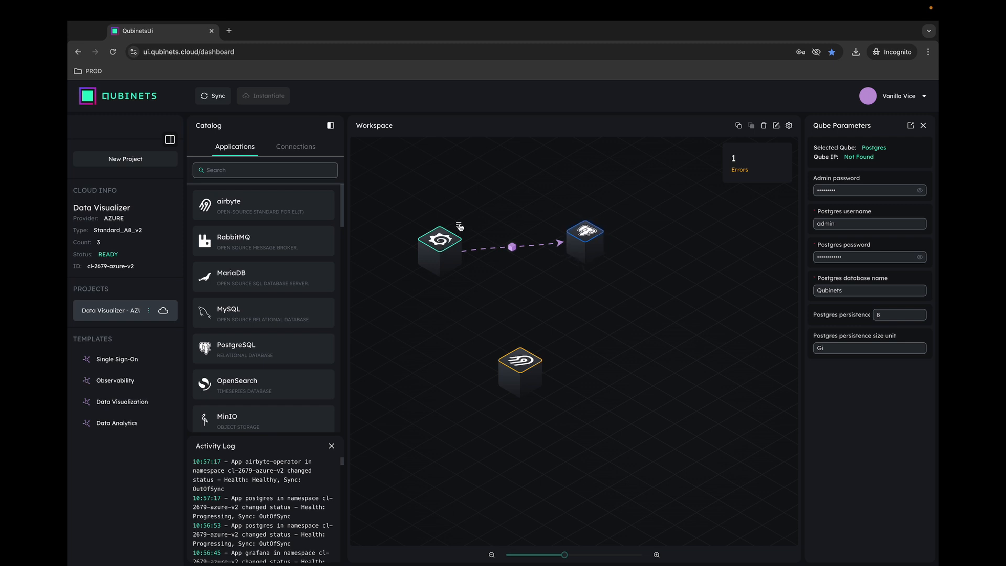
left_click(459, 226)
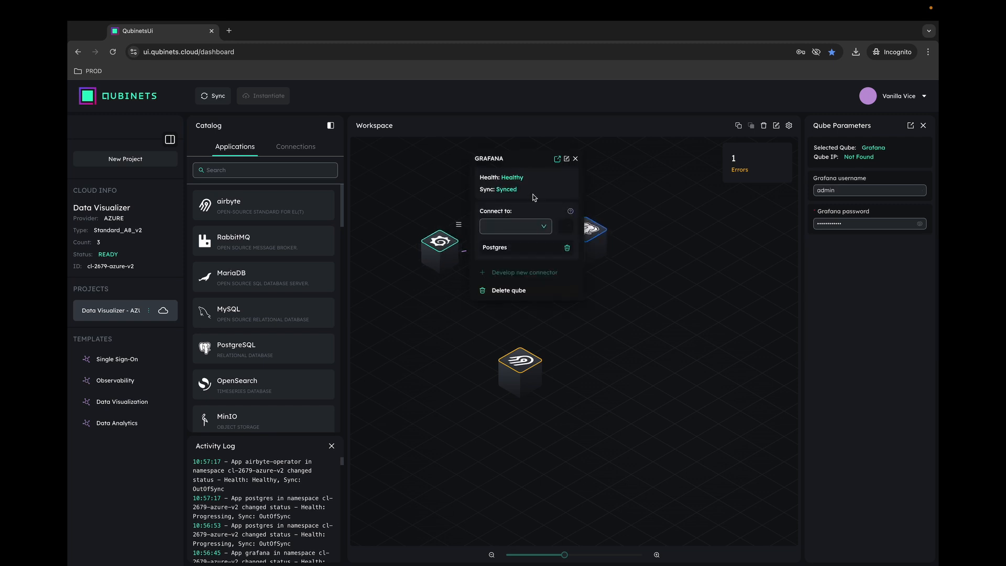
- Open the deployed Grafana in a new tab and log in as admin with its password
left_click(556, 159)
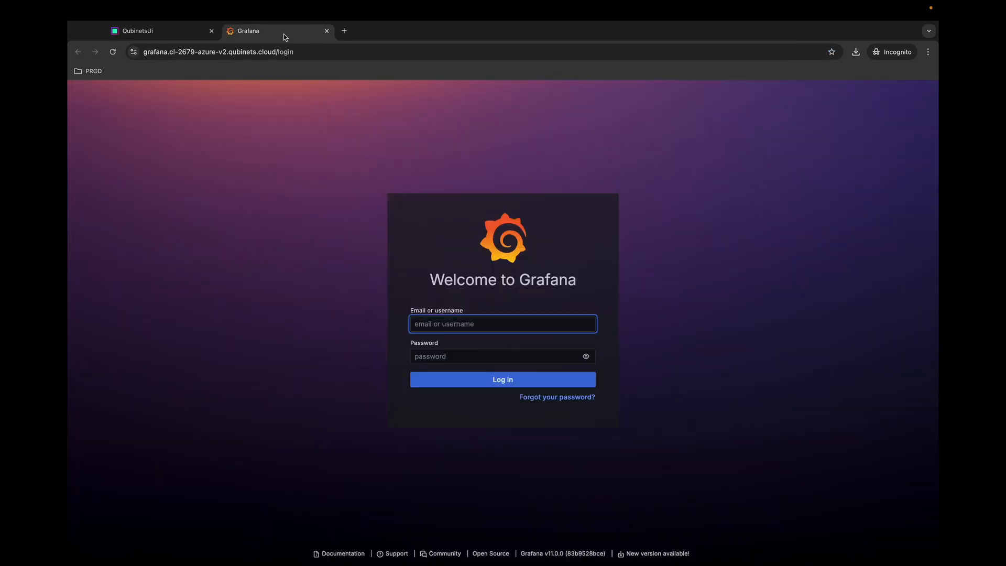
type("admin")
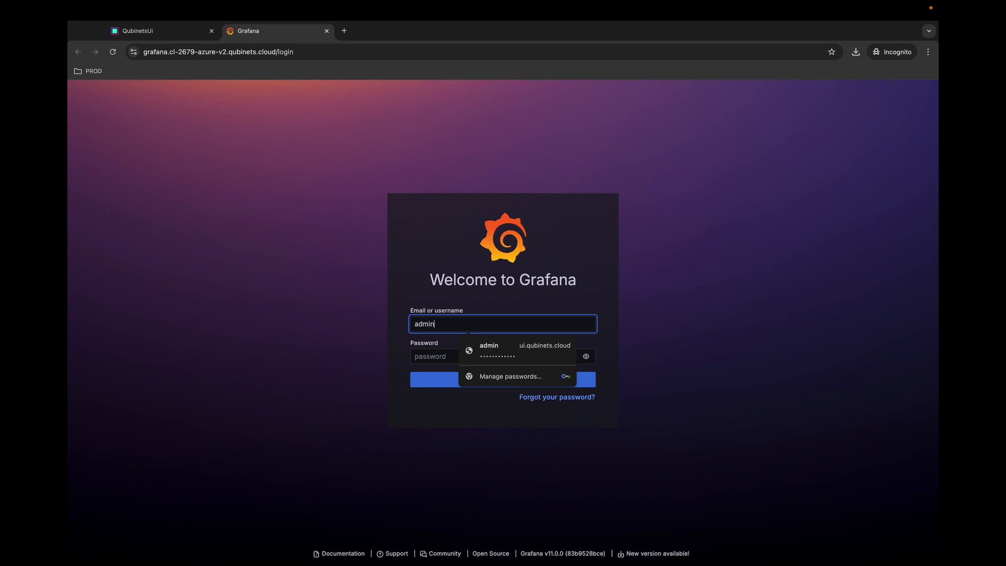
key("Tab")
type("•")
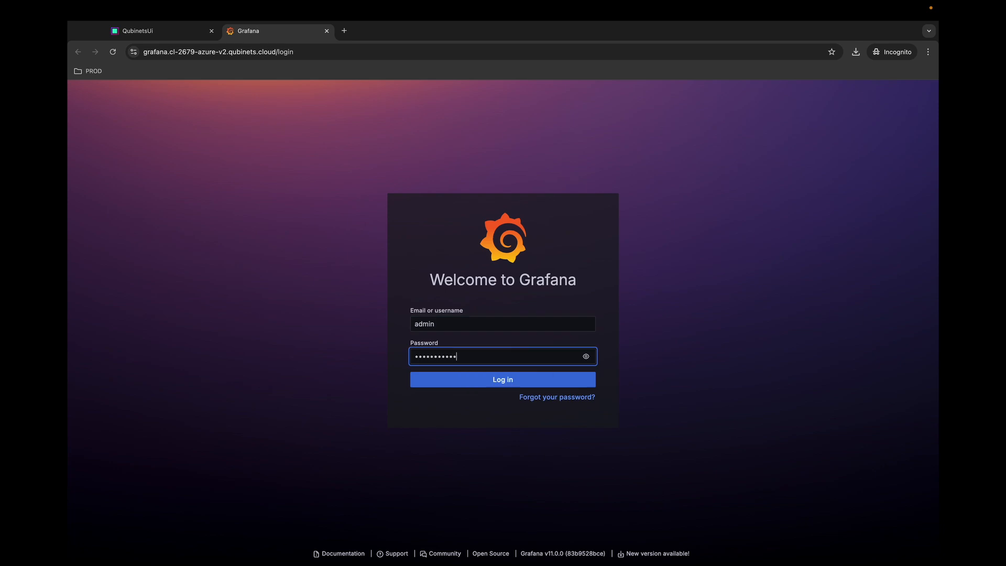
key("Return")
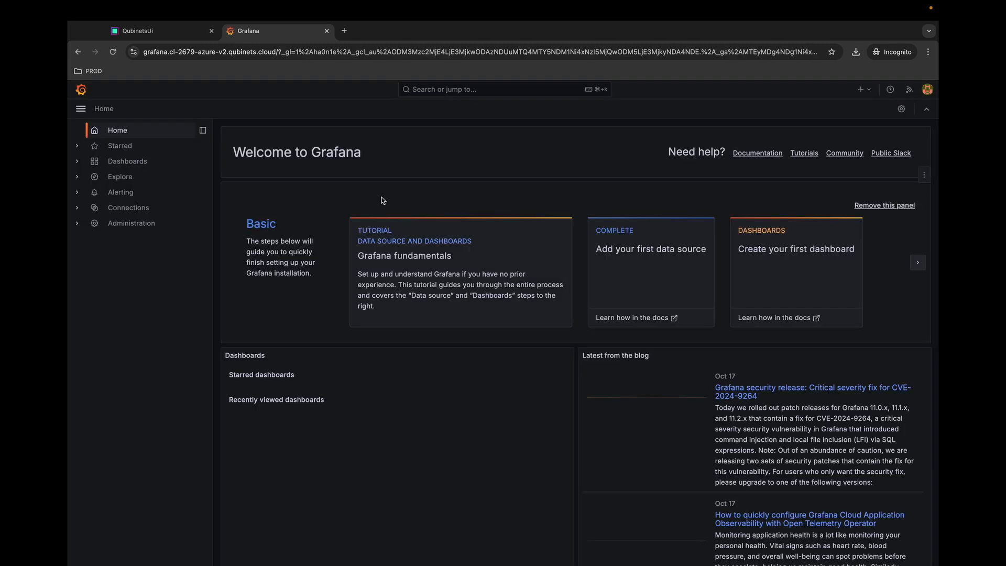
- Verify the PostgreSQL data source under Grafana Connections, then return to the Qubinets workspace
left_click(162, 31)
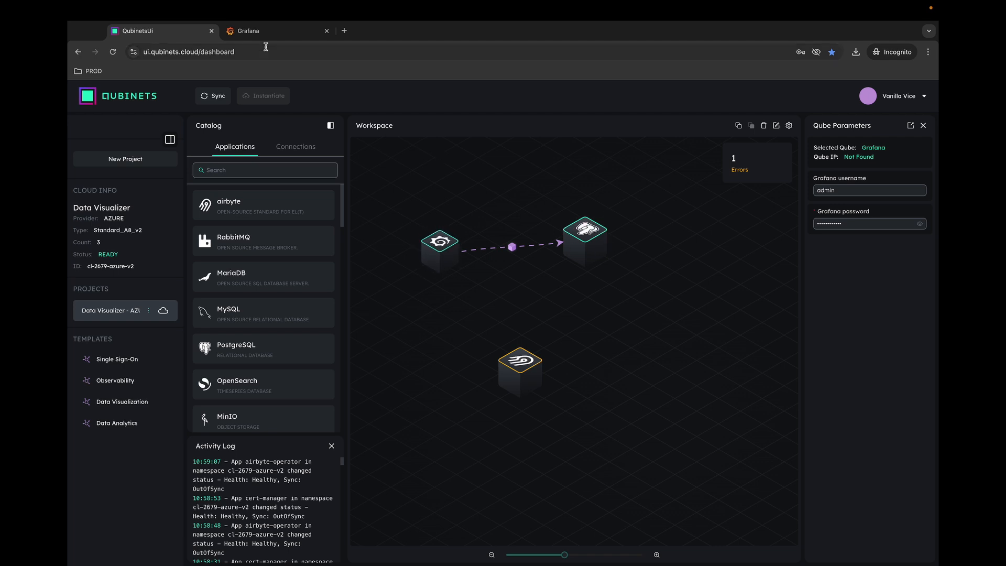
left_click(255, 33)
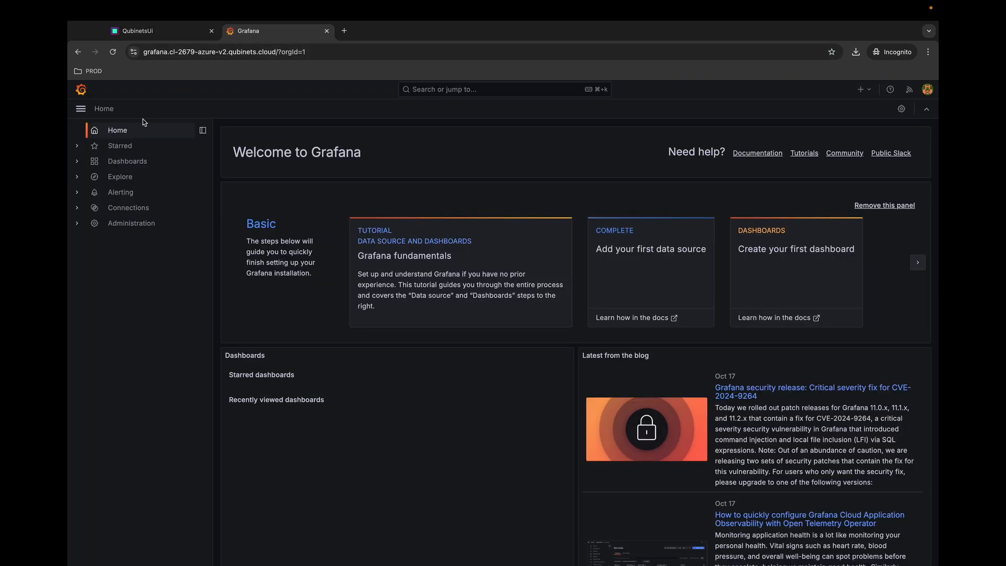
left_click(78, 210)
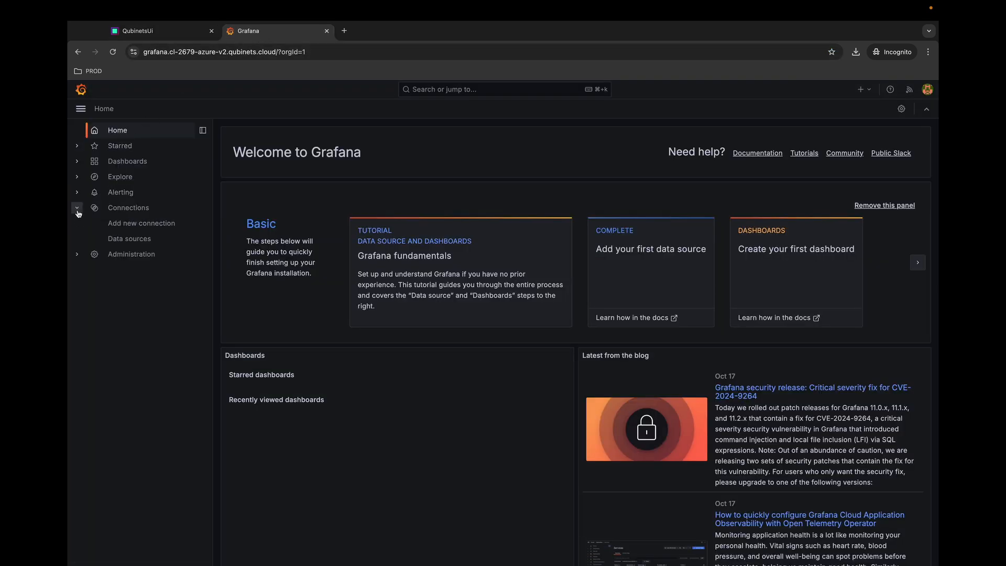
left_click(124, 241)
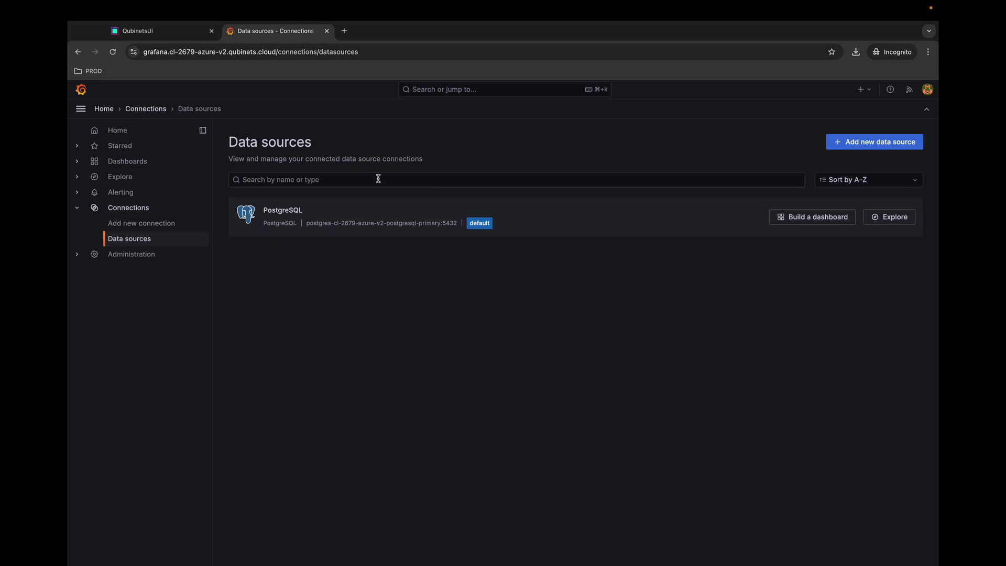
left_click(162, 39)
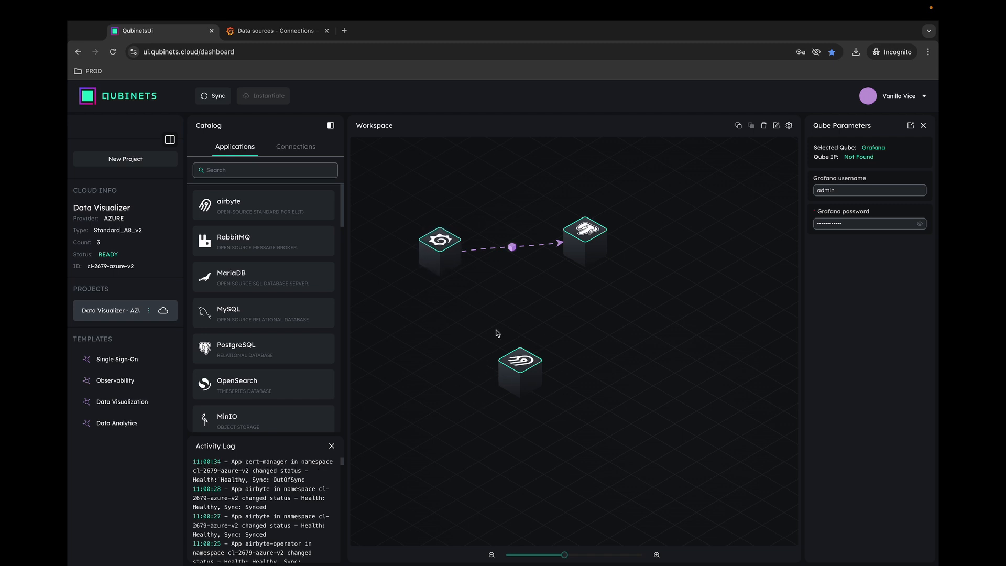
mouse_move(516, 350)
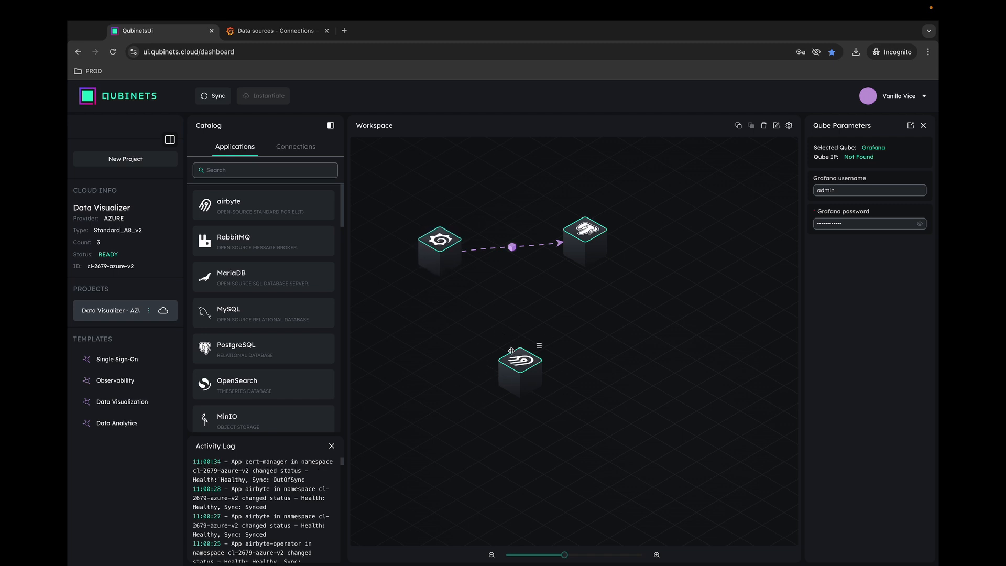
- Open the Airbyte instance in a new tab and enter the setup e-mail address
left_click(540, 349)
left_click(621, 315)
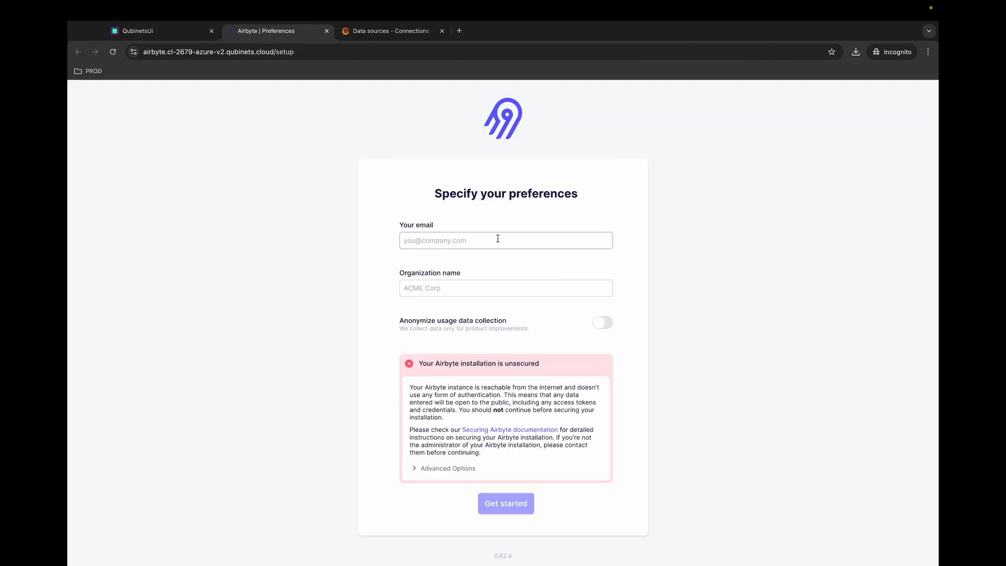
left_click(497, 239)
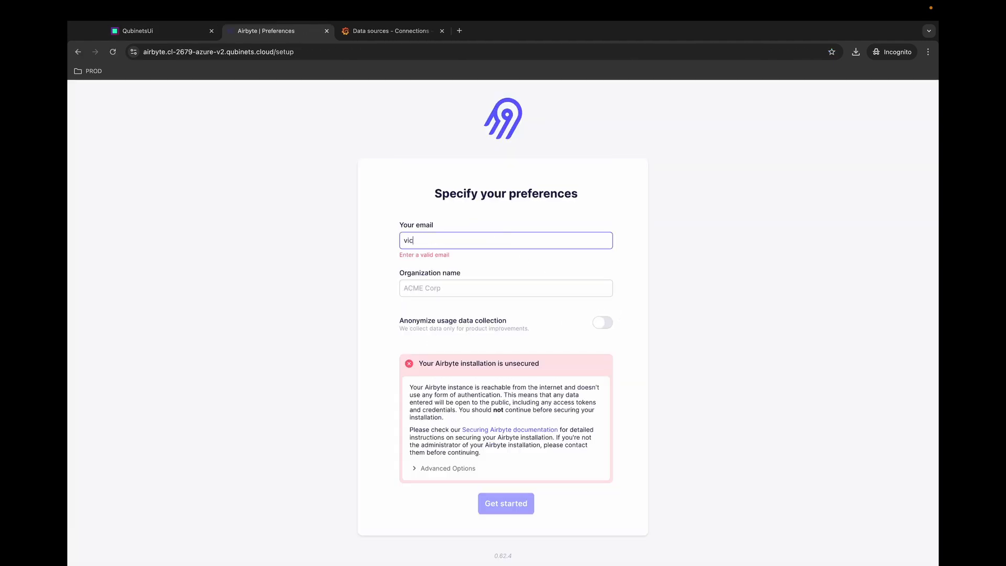
- Set organization name Qubinets, acknowledge the unsecured-installation risk, and finish setup
left_click(475, 288)
left_click(475, 304)
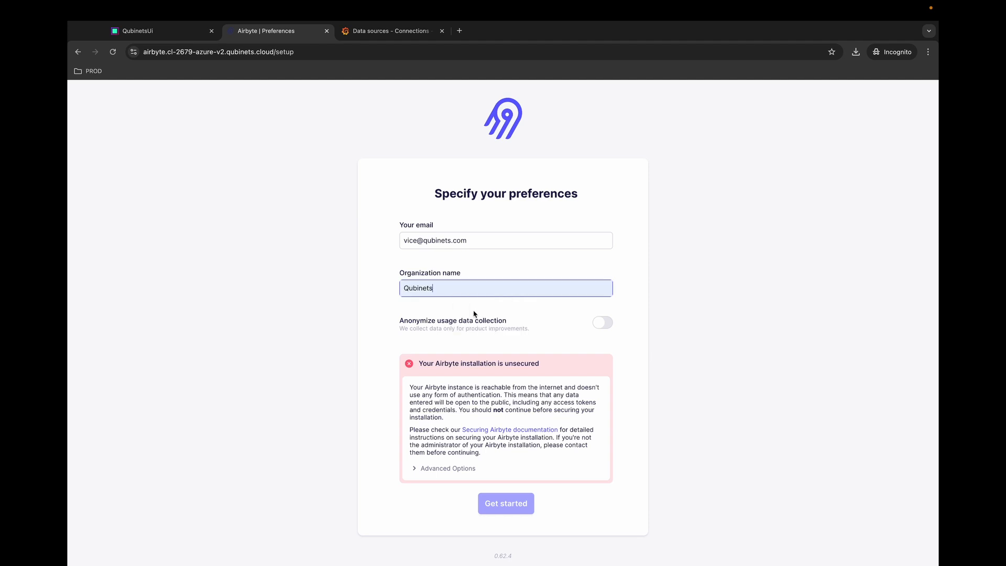
left_click(423, 469)
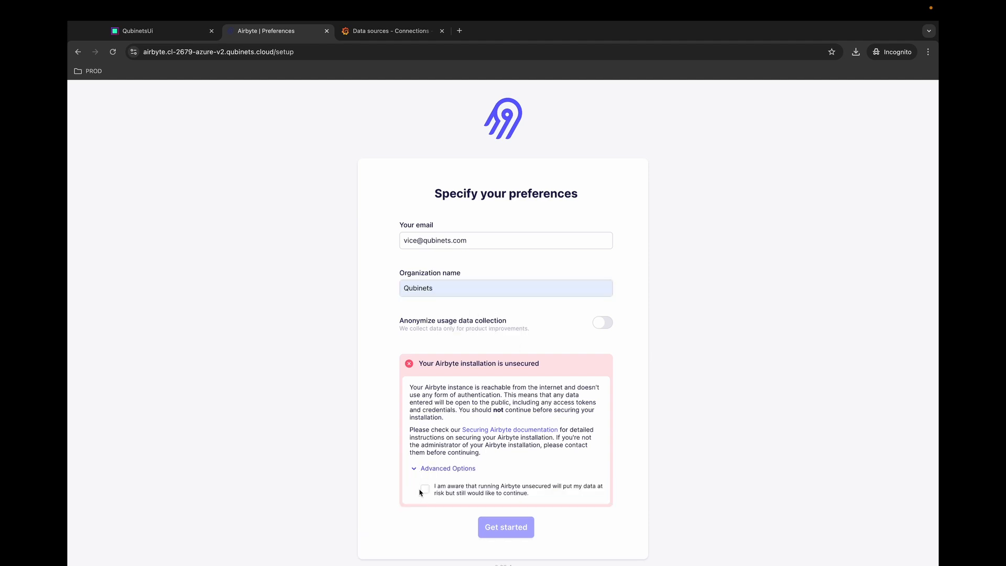
left_click(425, 490)
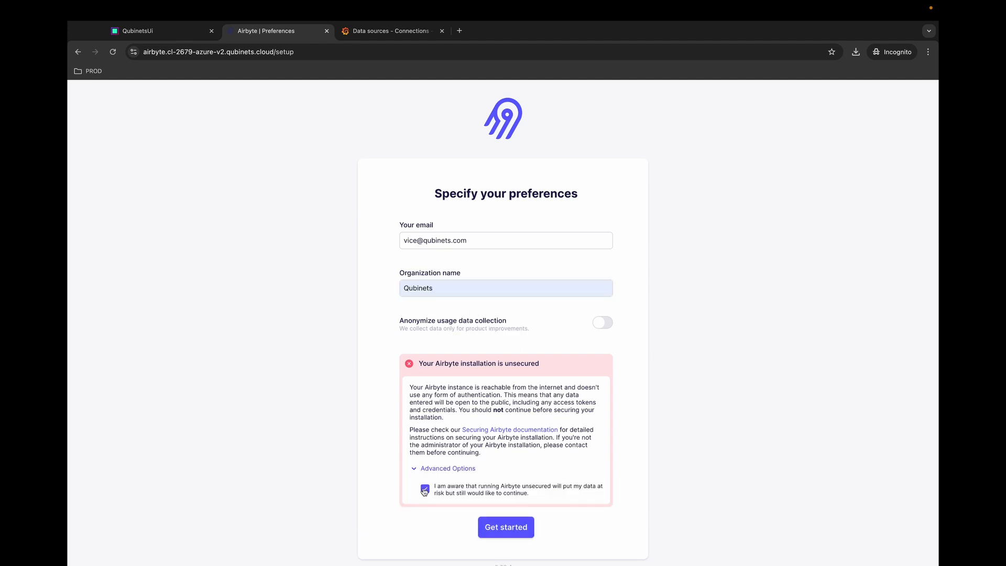
left_click(507, 528)
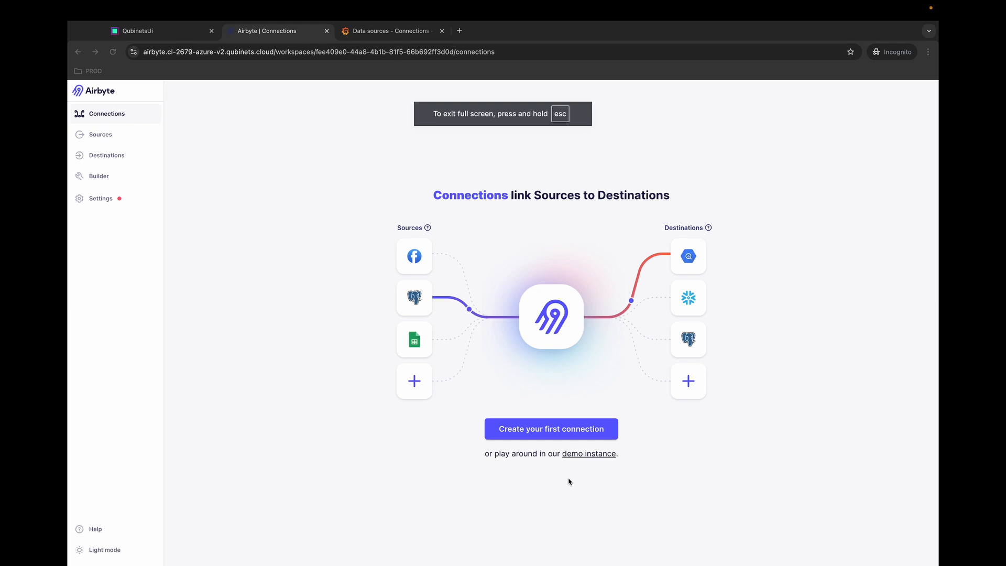
- Begin the first Airbyte connection and filter source connectors by 'sam' to find Sample Data (Faker)
left_click(545, 428)
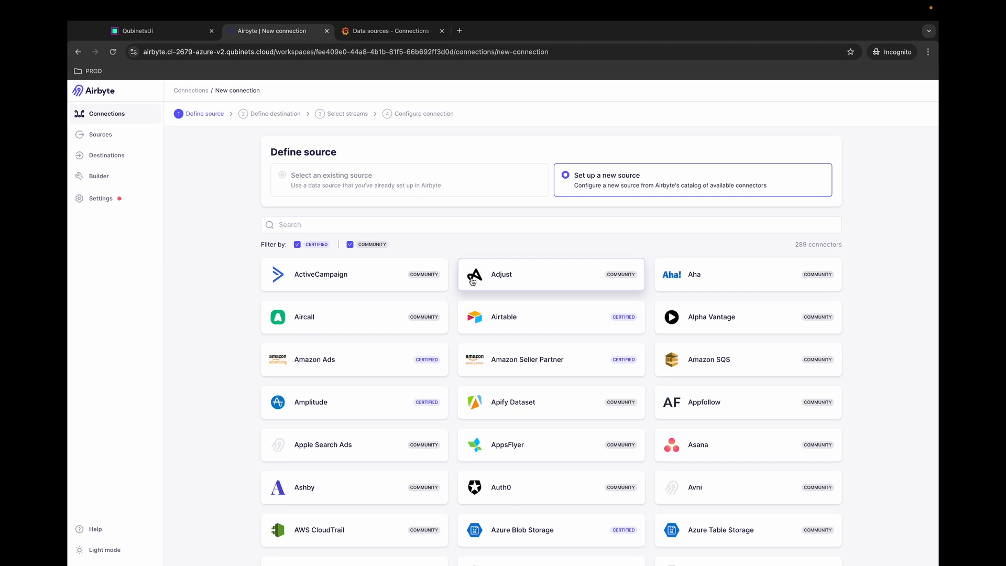
left_click(472, 229)
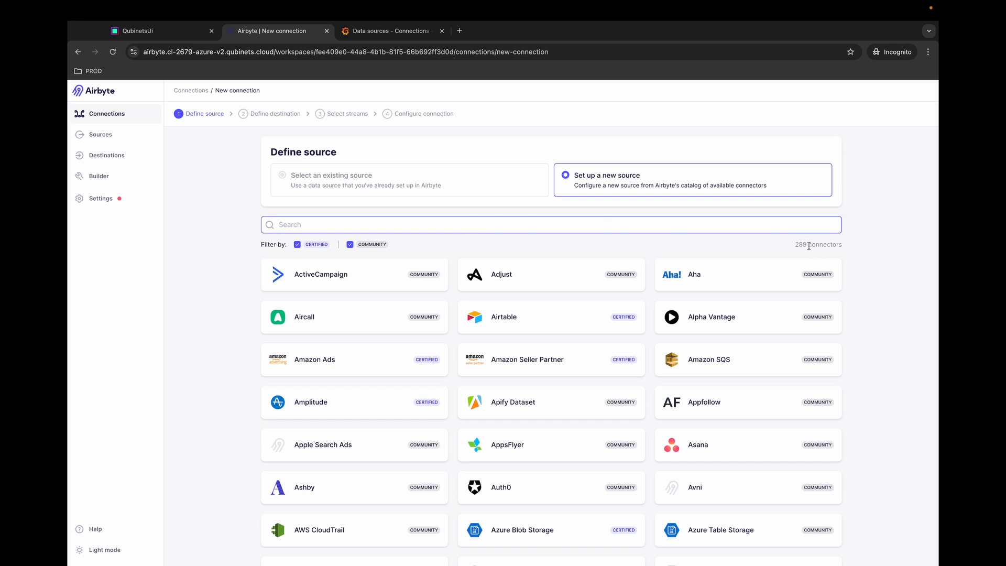
type("sam")
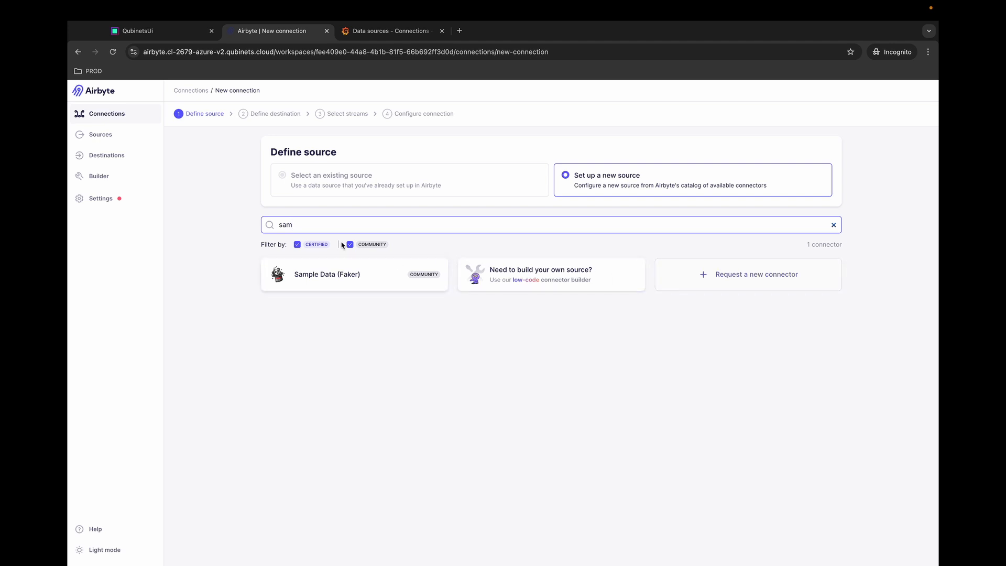
- Choose Sample Data (Faker), review its setup guide, and set up the source so its test runs
left_click(333, 281)
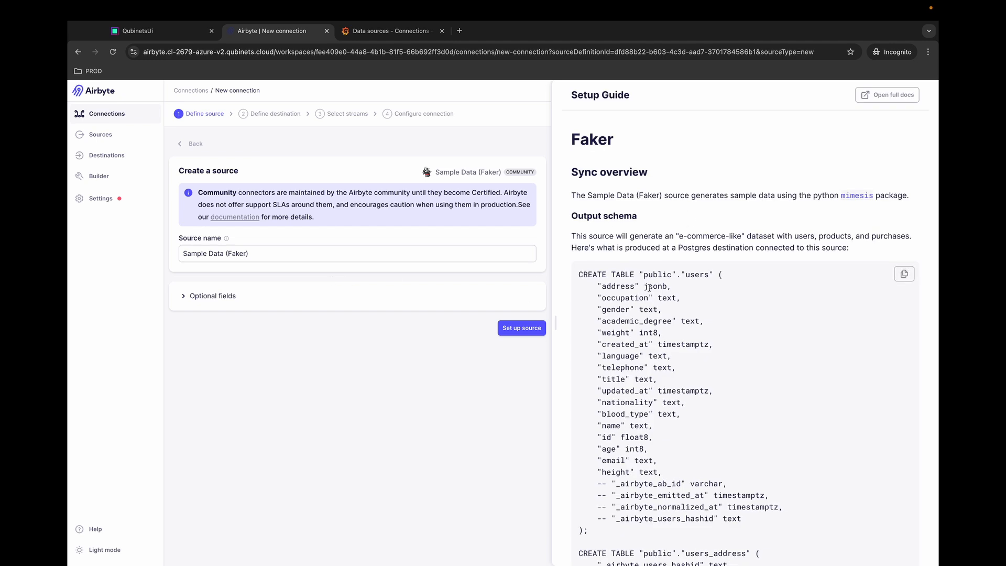
scroll(636, 316, "down", 1)
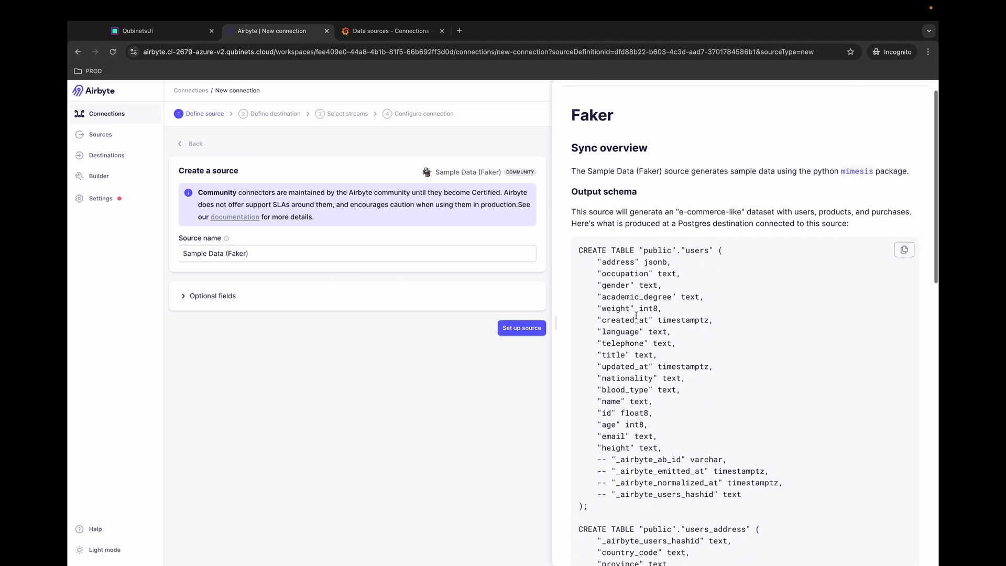
scroll(659, 275, "down", 1)
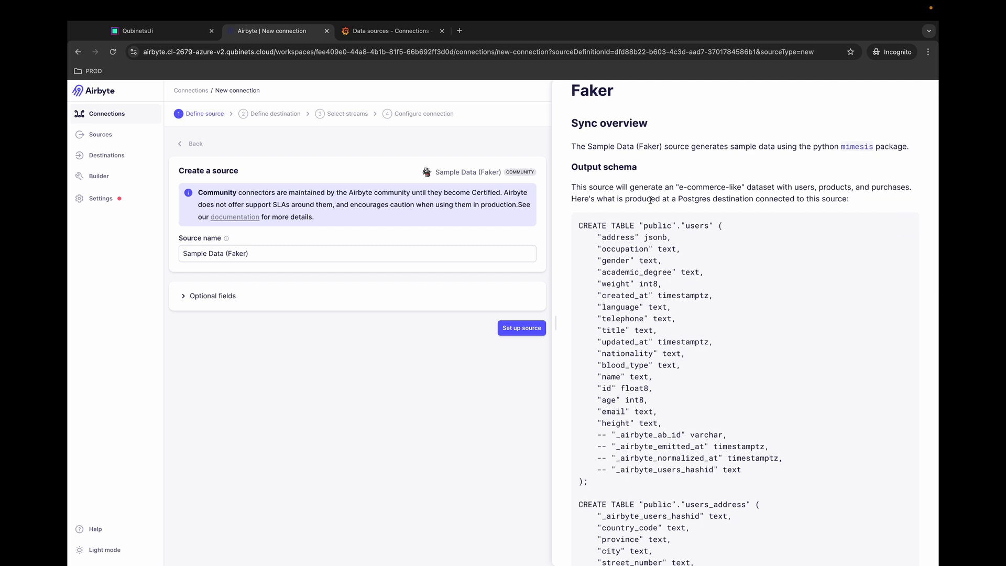
scroll(650, 200, "up", 1)
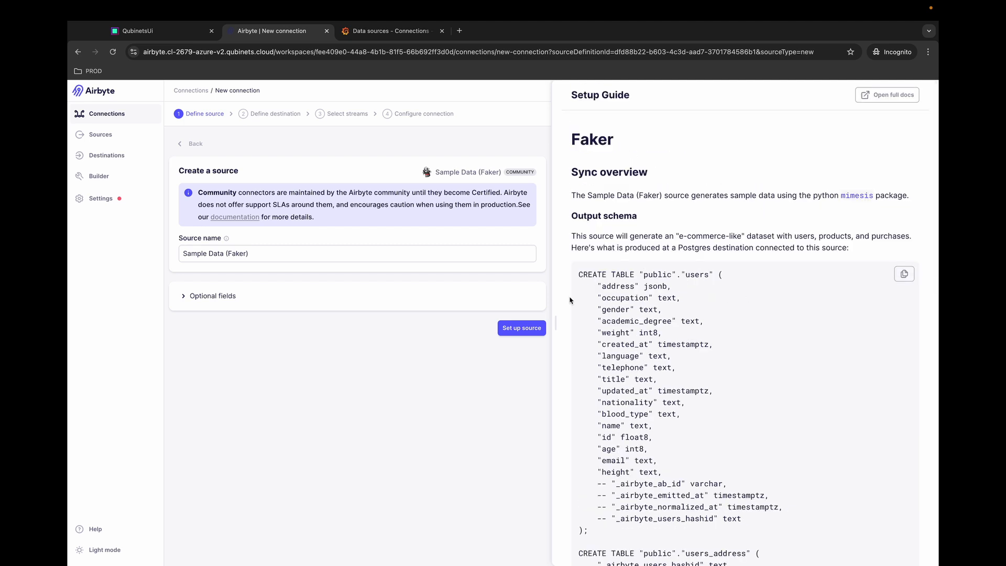
left_click(522, 328)
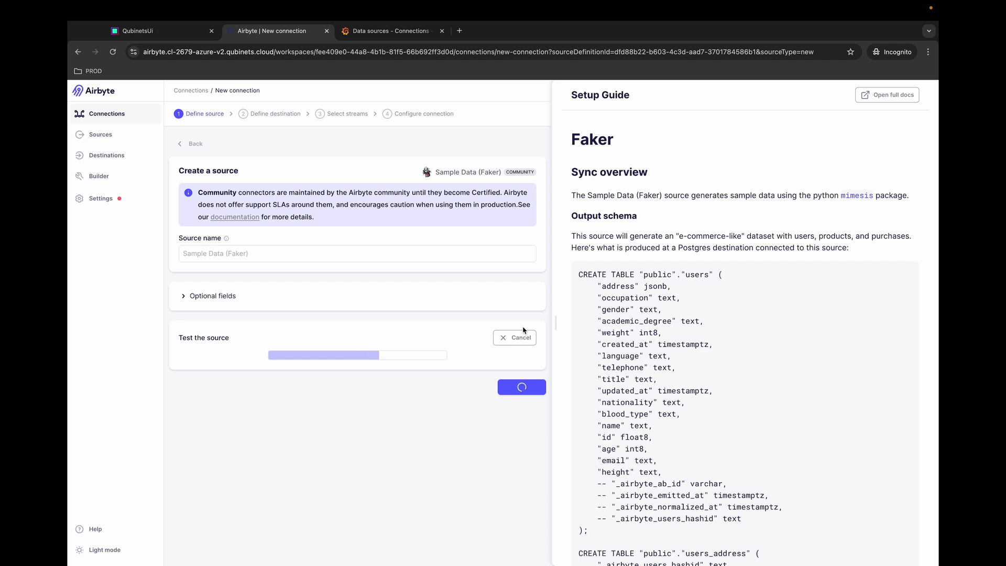
- Copy the Postgres qube's IP 10.0.248.46 from the Qubinets dashboard and go back to Airbyte
left_click(157, 31)
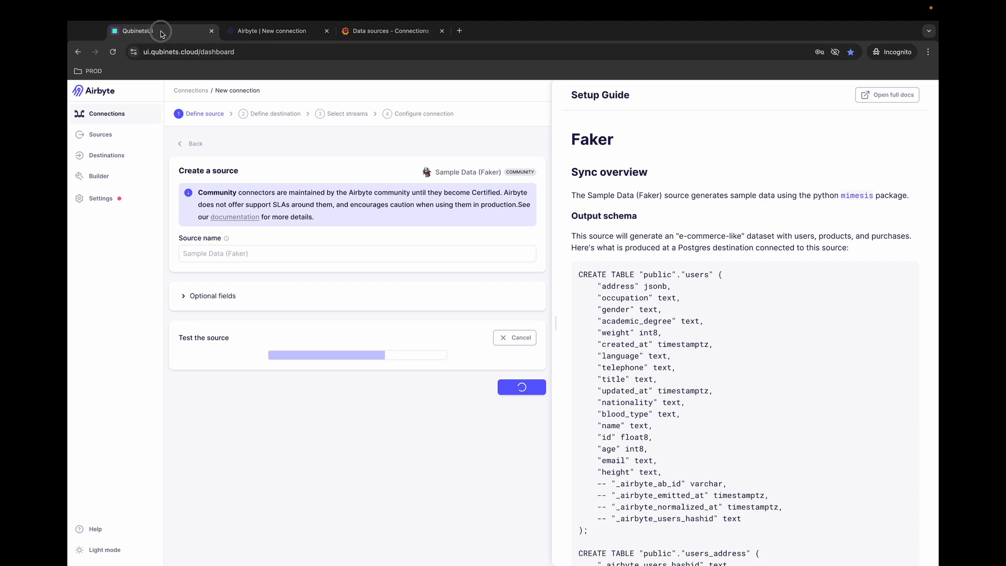
left_click(592, 238)
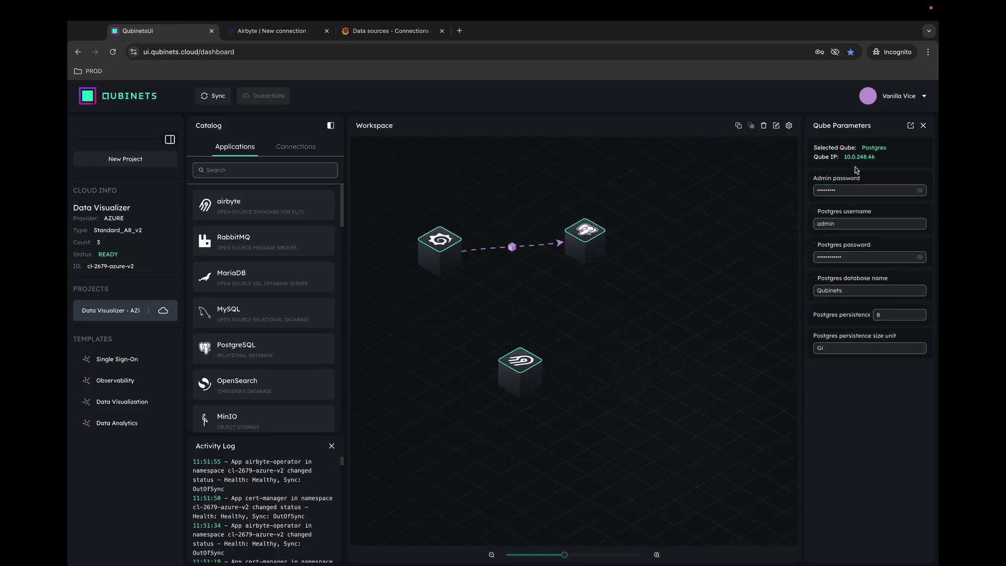
left_click_drag(843, 157, 876, 160)
key("super+c")
left_click(291, 38)
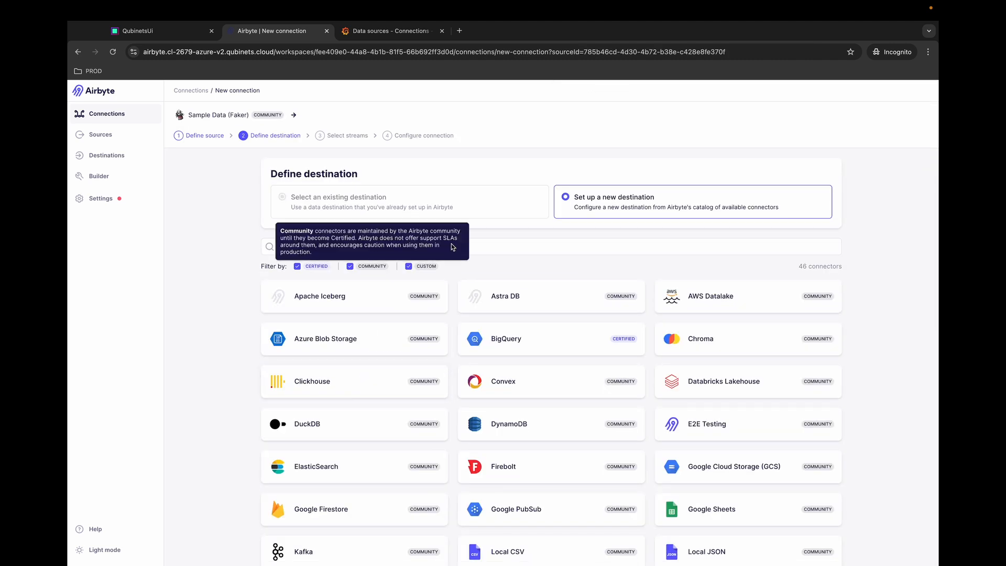
- Pick Postgres as the destination and paste 10.0.248.46 as its host
left_click(497, 244)
type("pos")
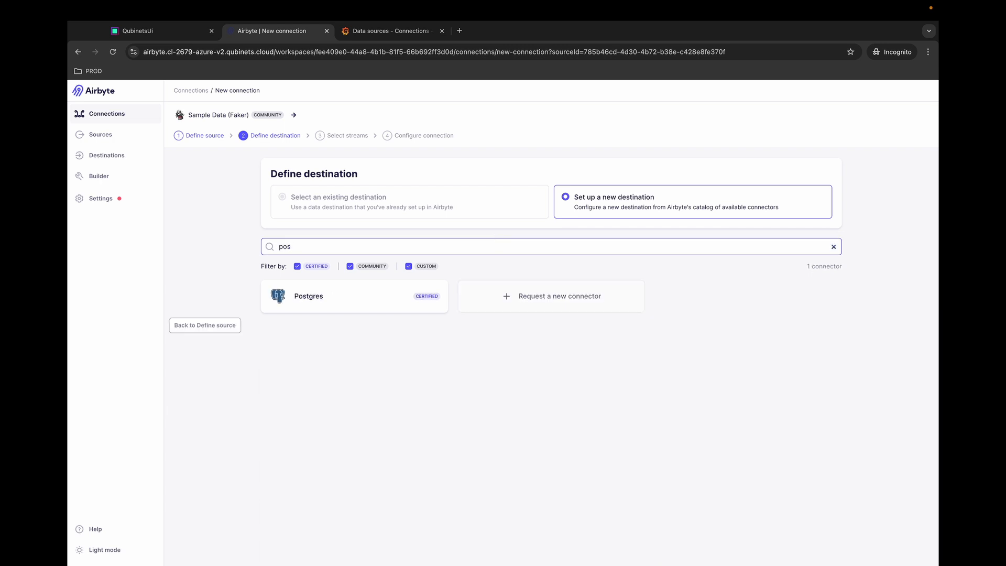
left_click(318, 305)
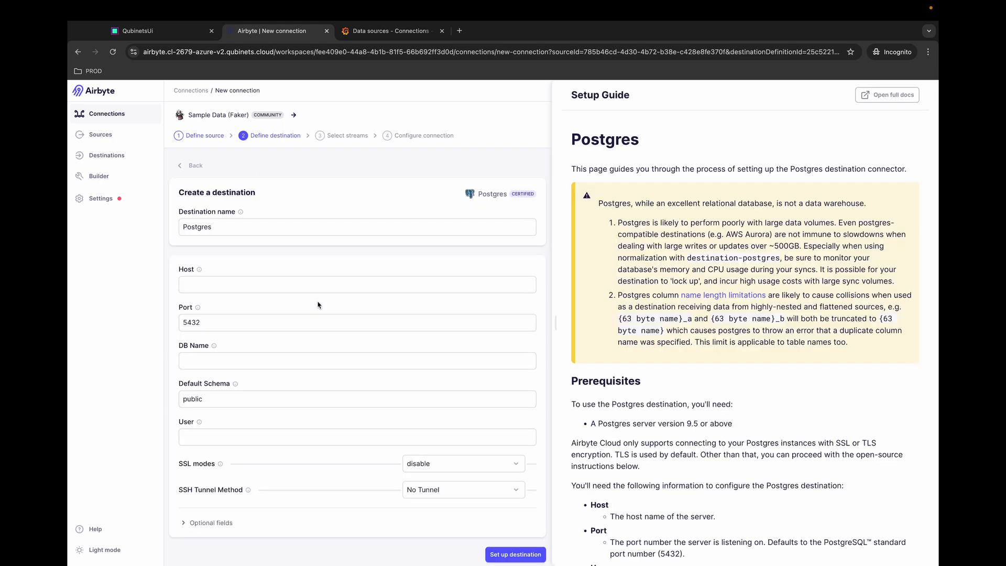
left_click(261, 283)
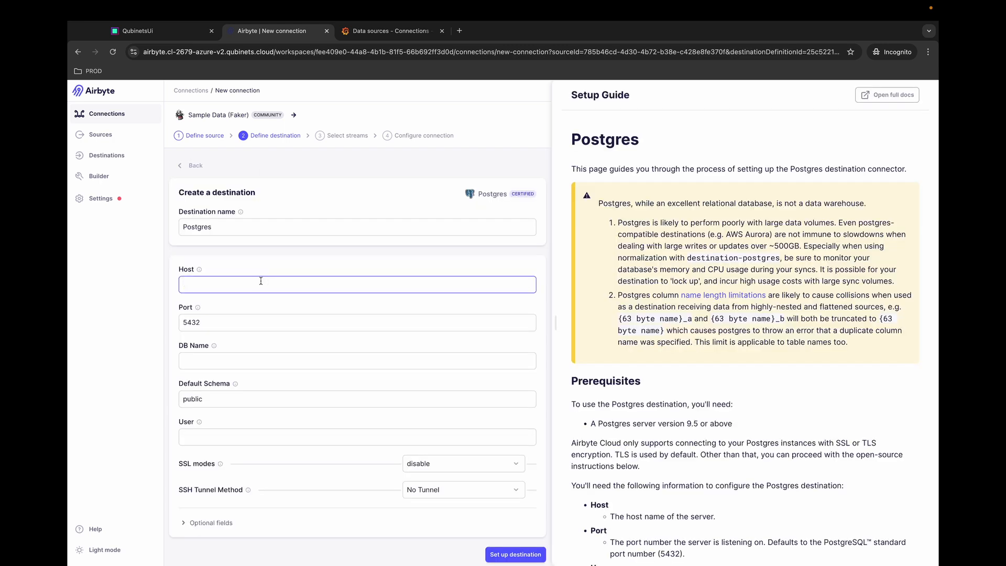
key("super+v")
scroll(261, 281, "down", 1)
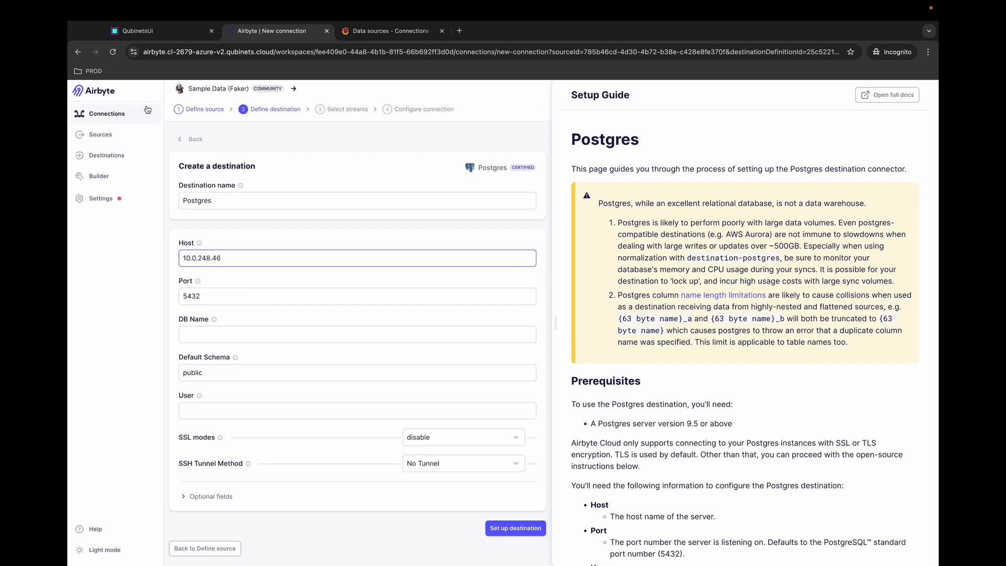
- Enter database Qubinets, user admin, and the database password in the optional fields
left_click(144, 30)
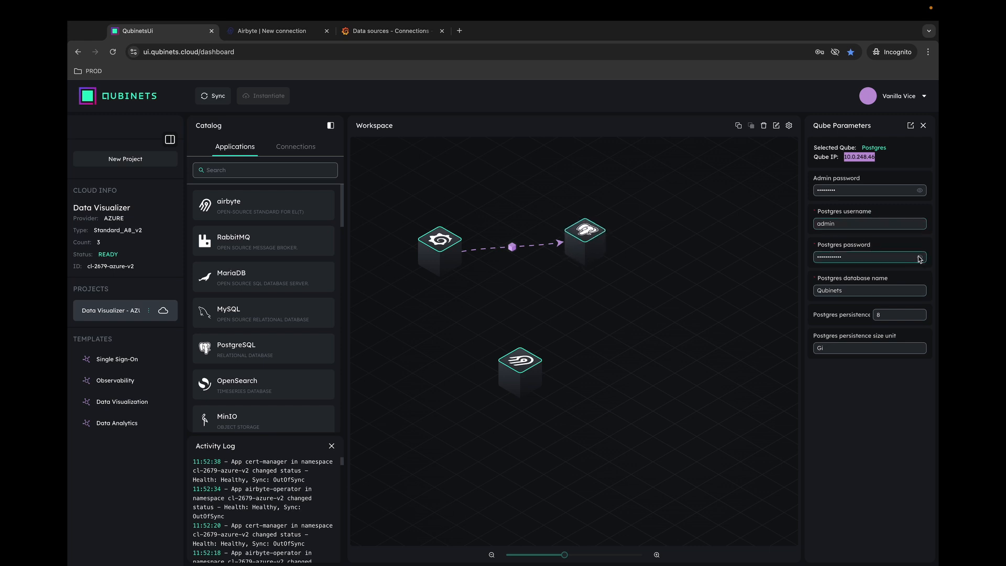
left_click(287, 38)
left_click(257, 335)
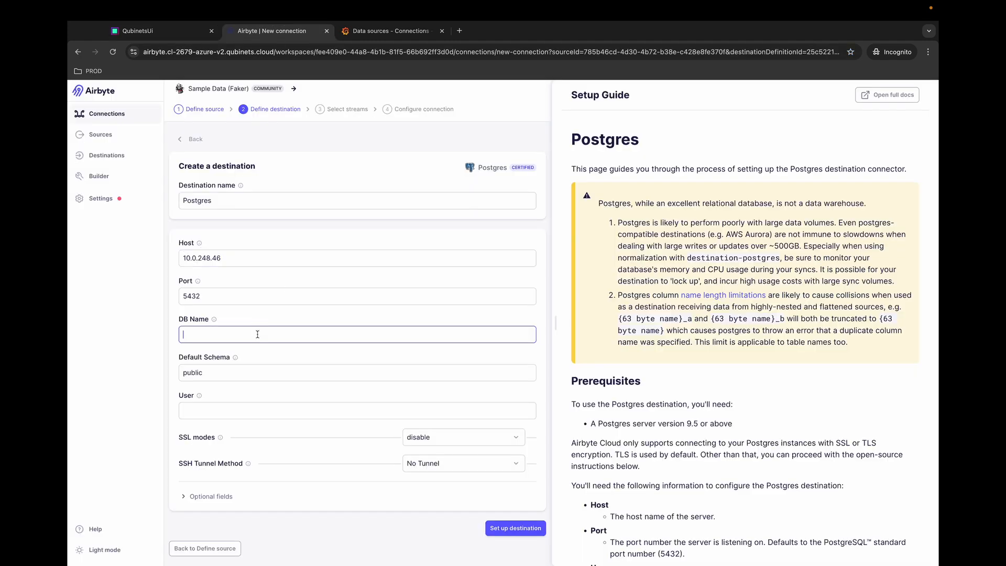
type("Qubinets")
left_click(234, 415)
type("admin")
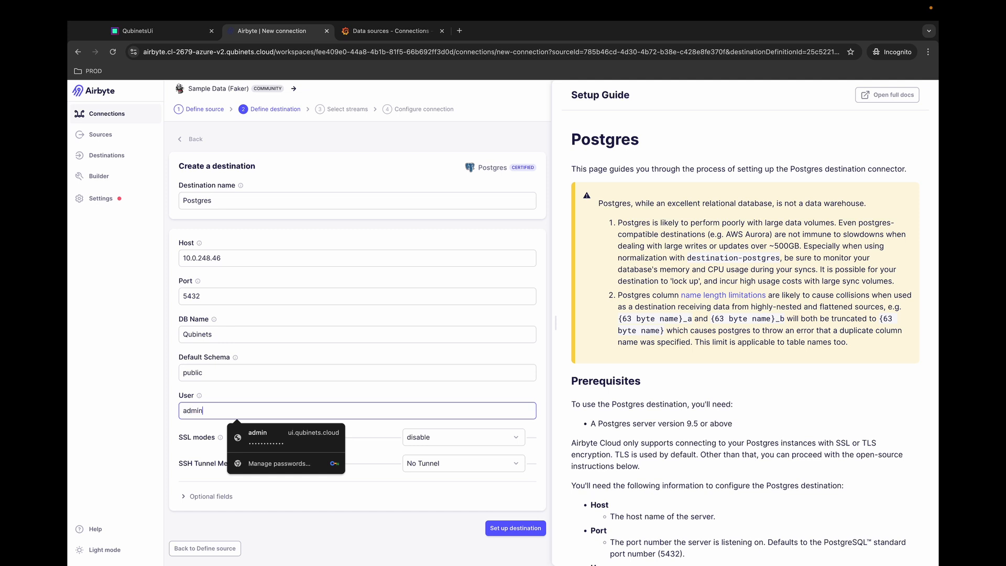
left_click(204, 497)
scroll(204, 501, "down", 2)
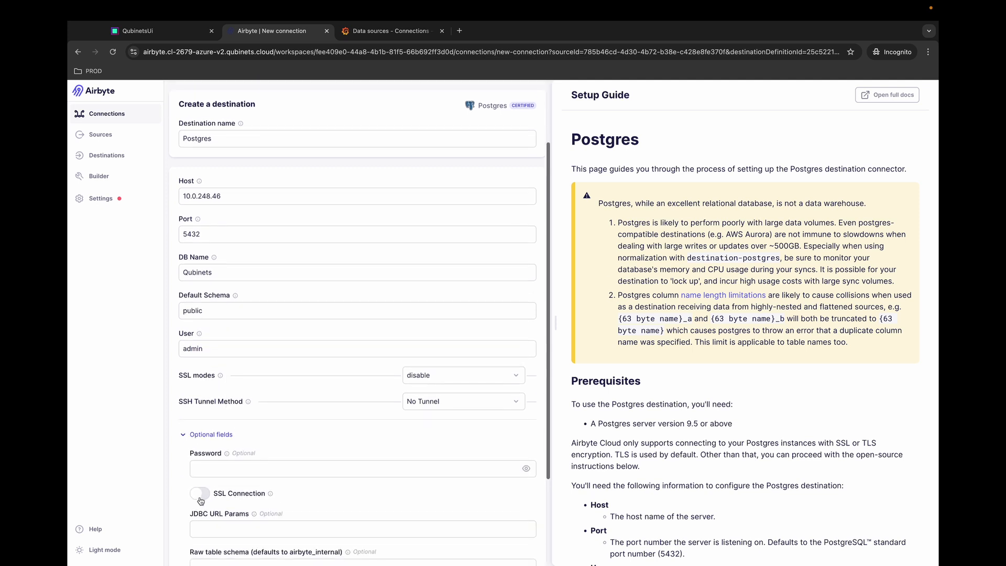
left_click(235, 464)
type("*********")
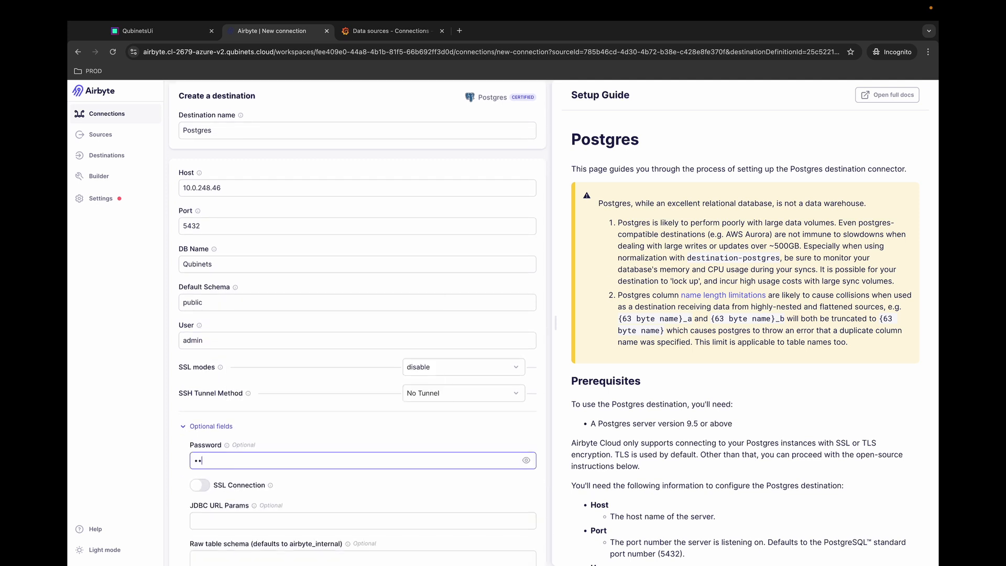
type("***")
scroll(356, 367, "down", 3)
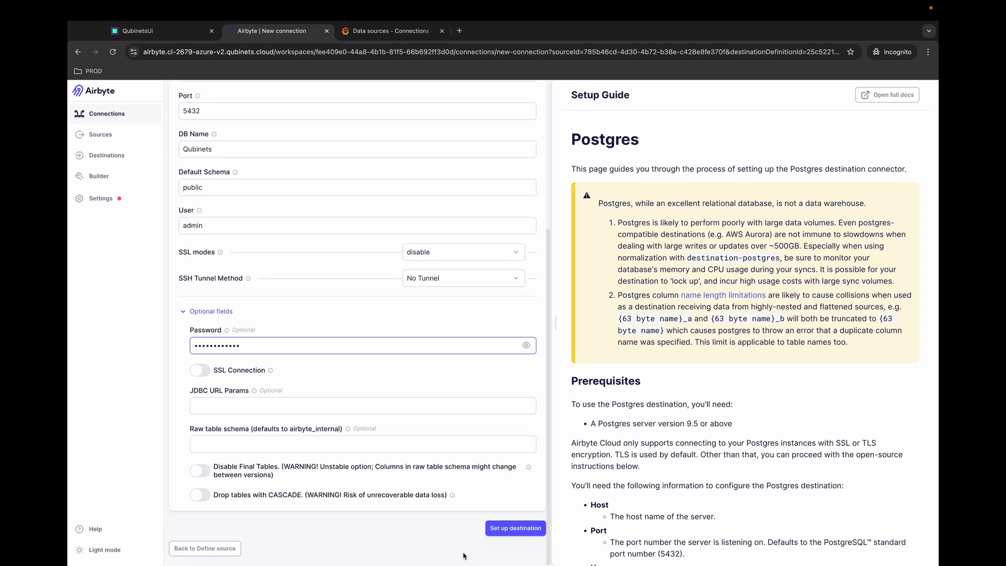
- Save the Postgres destination and let Airbyte run its connection check
left_click(518, 534)
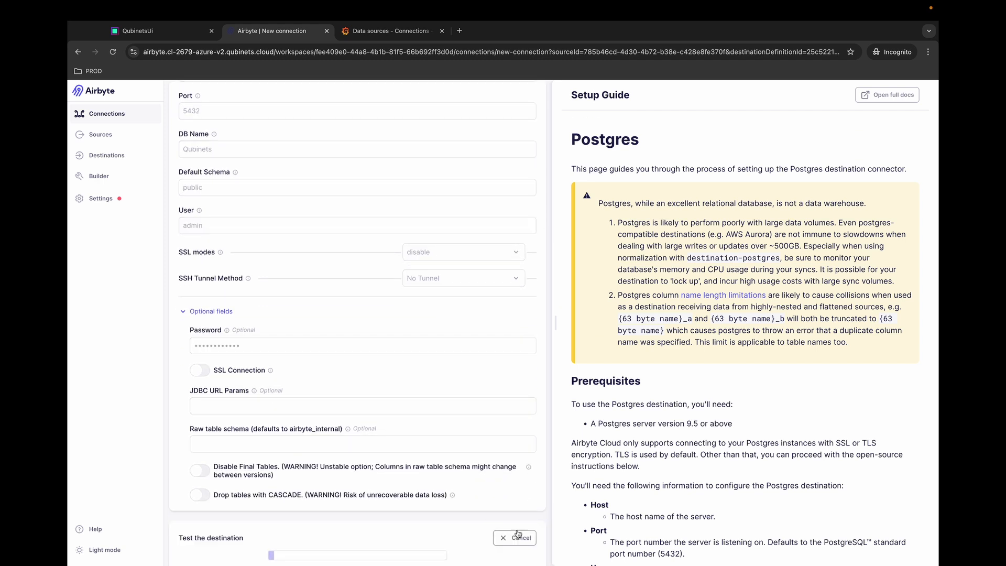
scroll(518, 534, "down", 2)
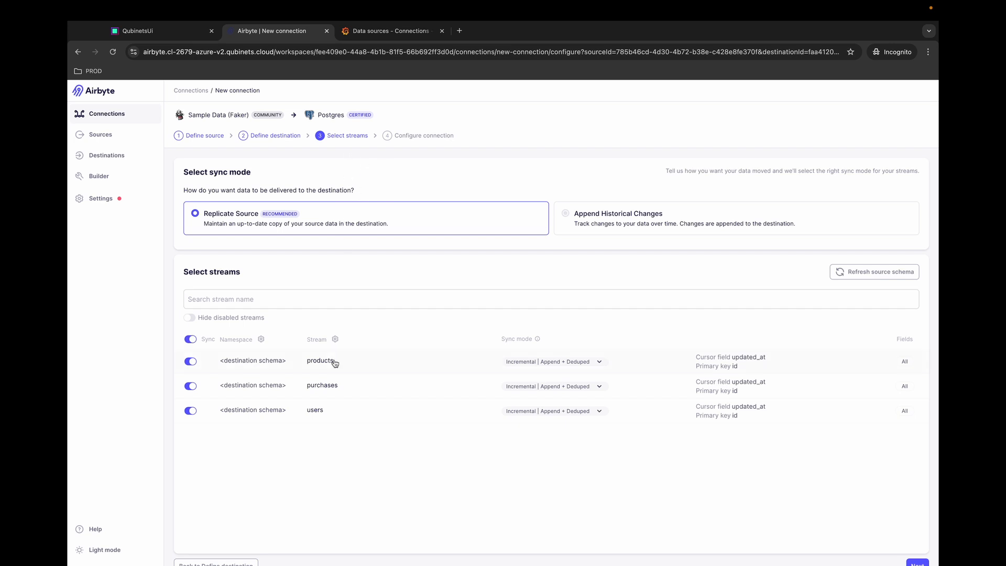
- Keep products, purchases and users on Replicate Source and continue to connection configuration
scroll(336, 363, "down", 1)
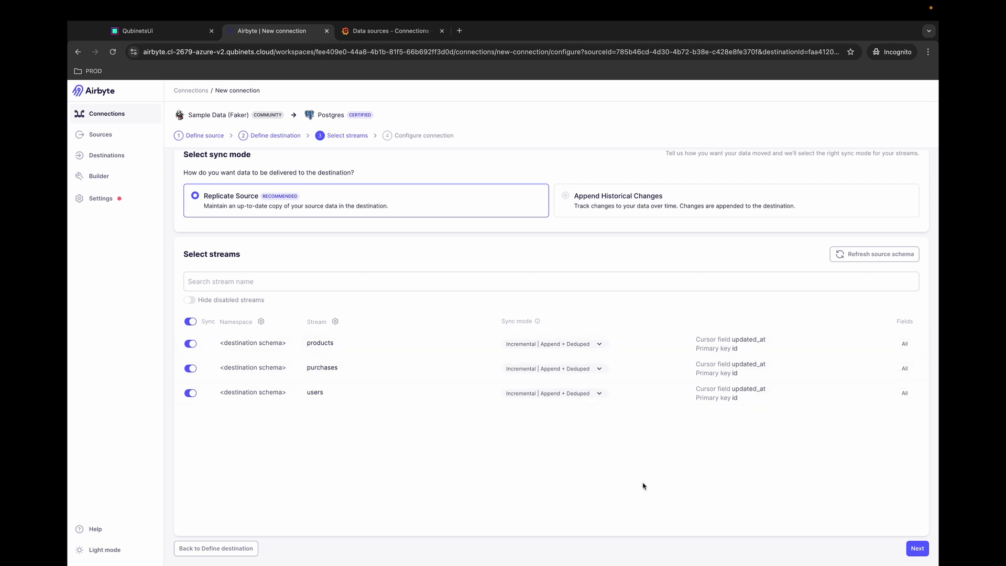
left_click(920, 552)
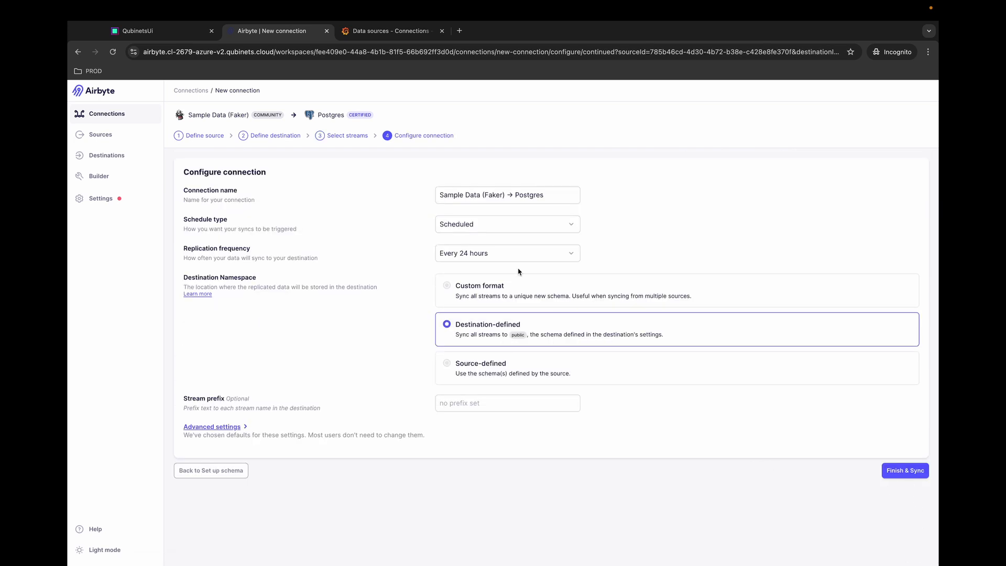
- Keep replication every 24 hours and finish the Faker → Postgres connection to start syncing
left_click(502, 259)
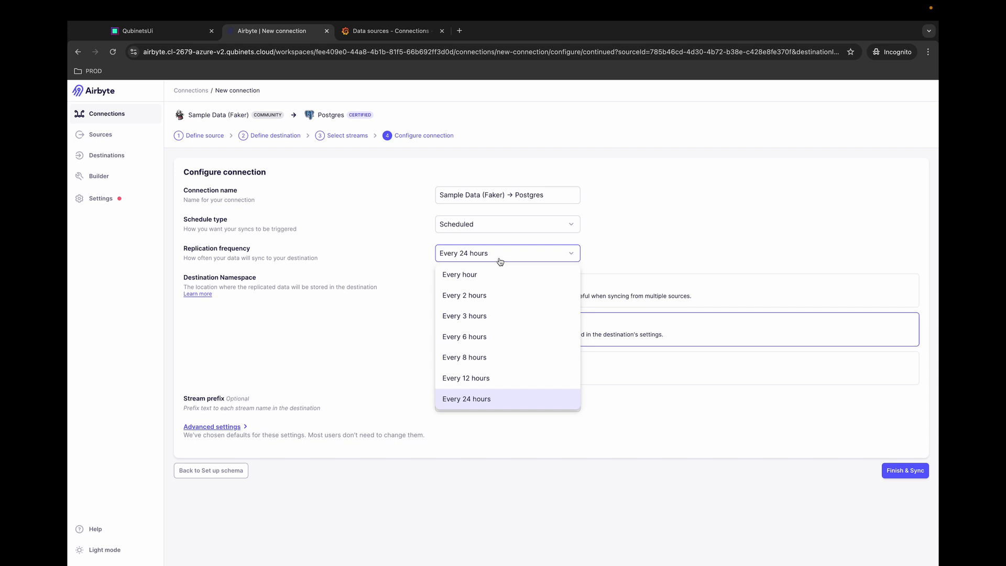
left_click(500, 261)
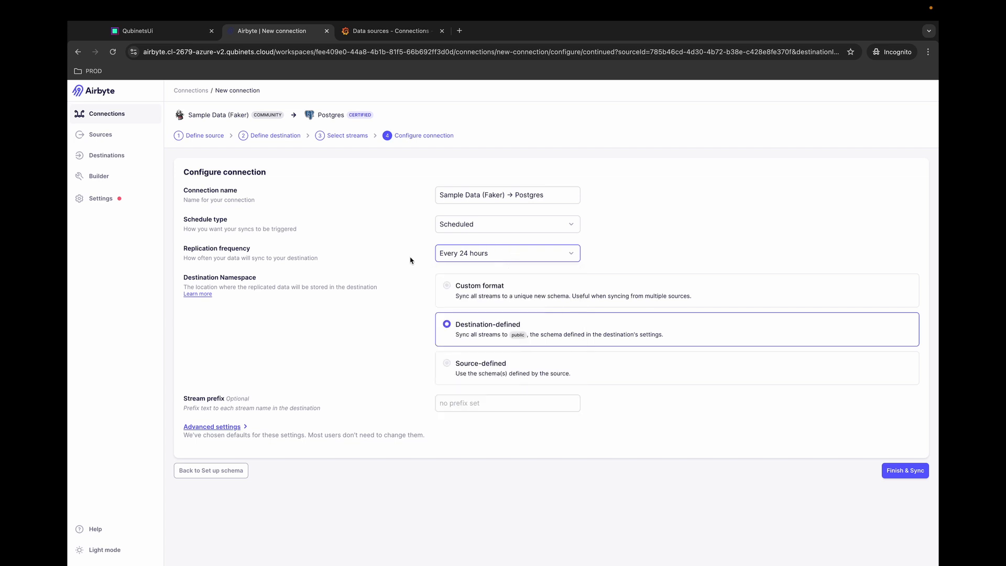
left_click(901, 471)
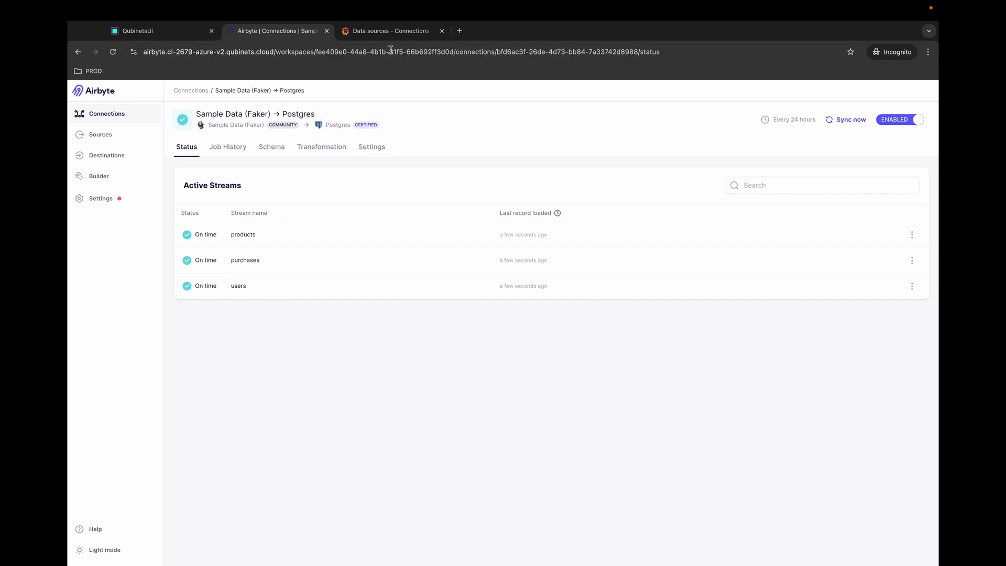
- In Grafana, create a new dashboard from the Dashboards page and add its first visualization
left_click(393, 32)
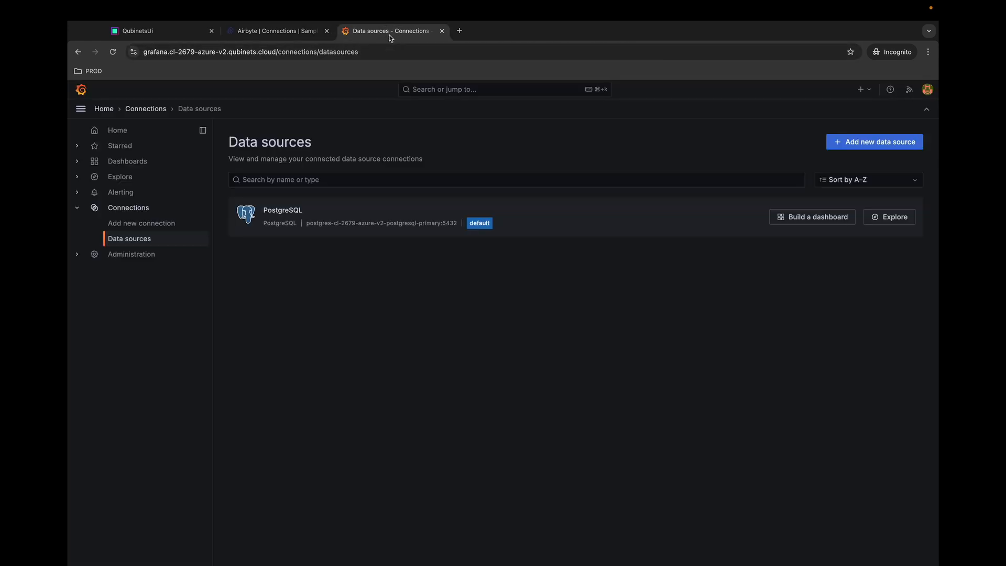
left_click(121, 132)
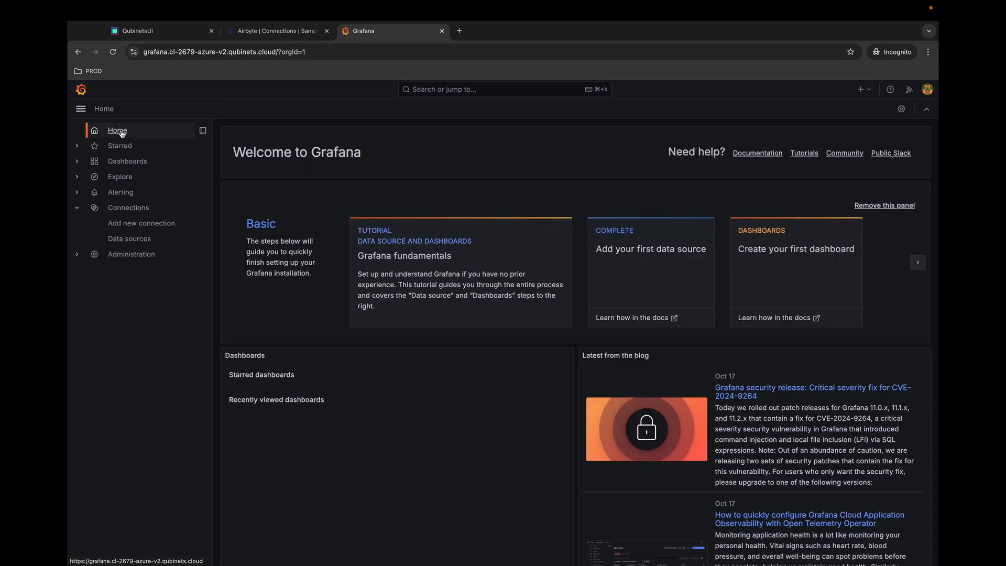
left_click(133, 164)
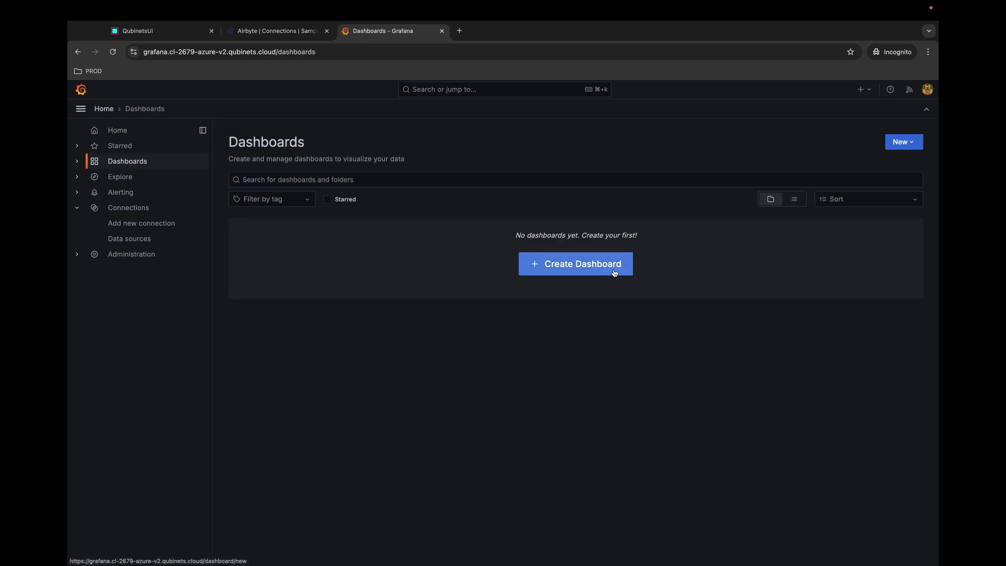
left_click(595, 269)
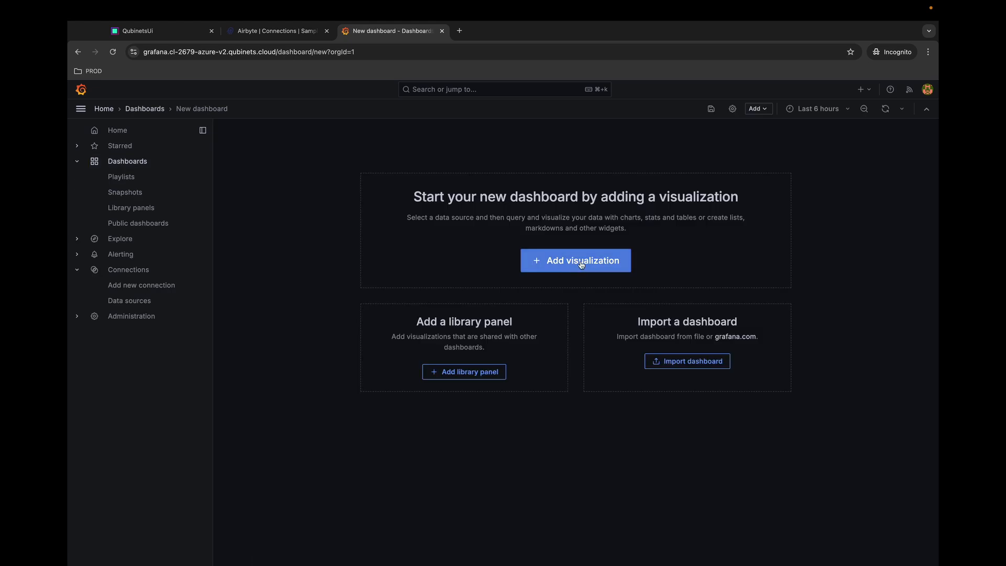
left_click(589, 263)
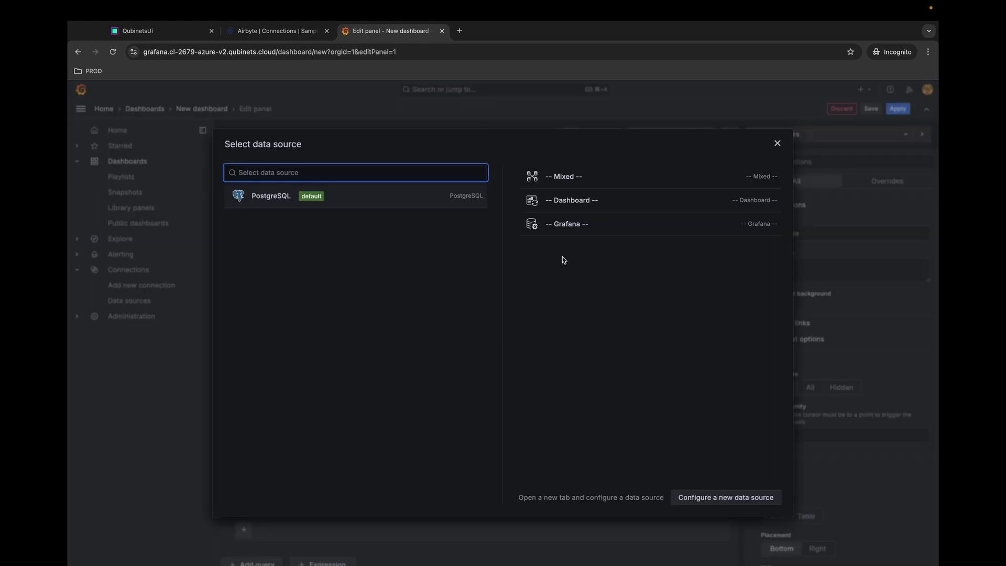
- Use PostgreSQL with the raw SQL query 'SELECT * FROM users' and run it
left_click(279, 198)
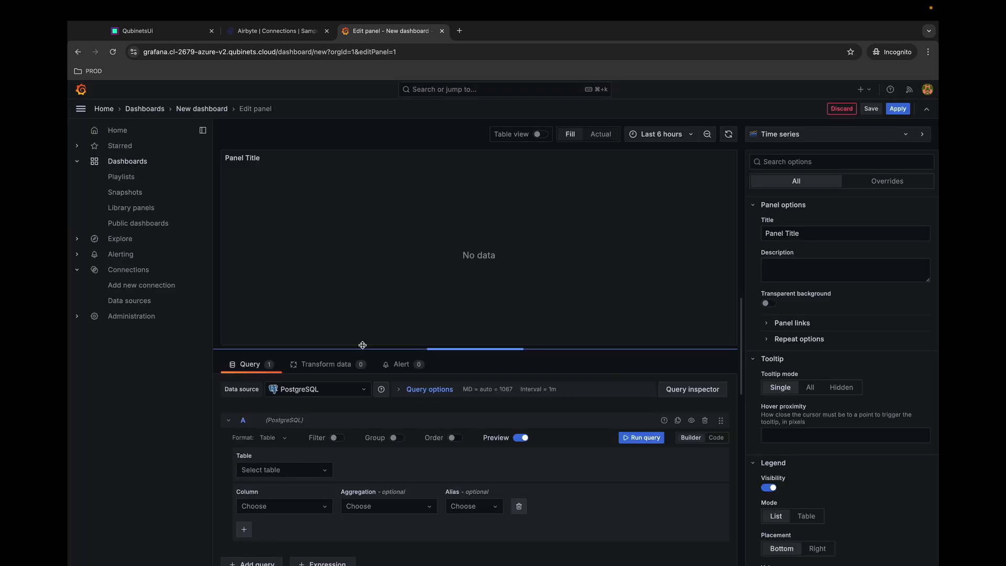
left_click(722, 441)
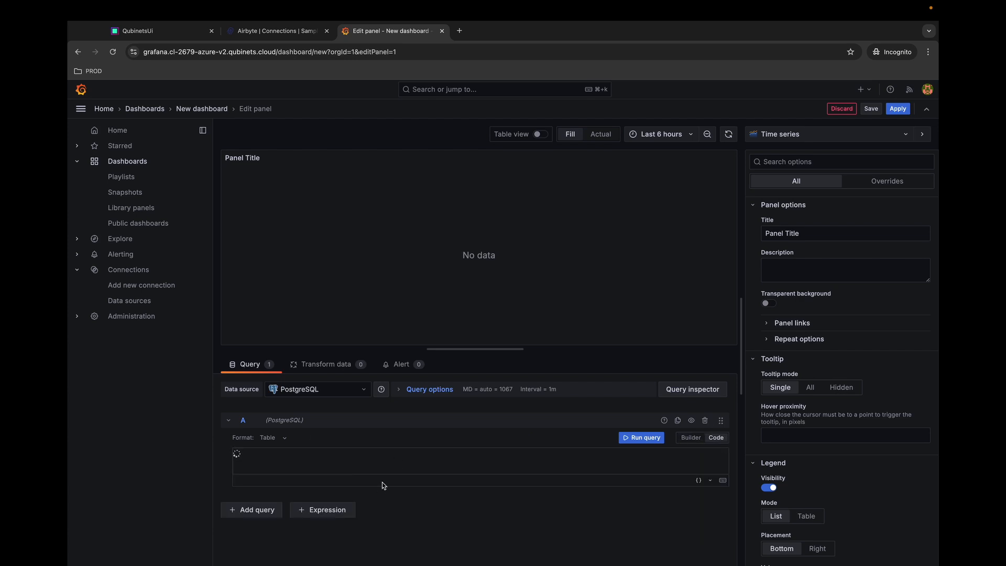
left_click(337, 455)
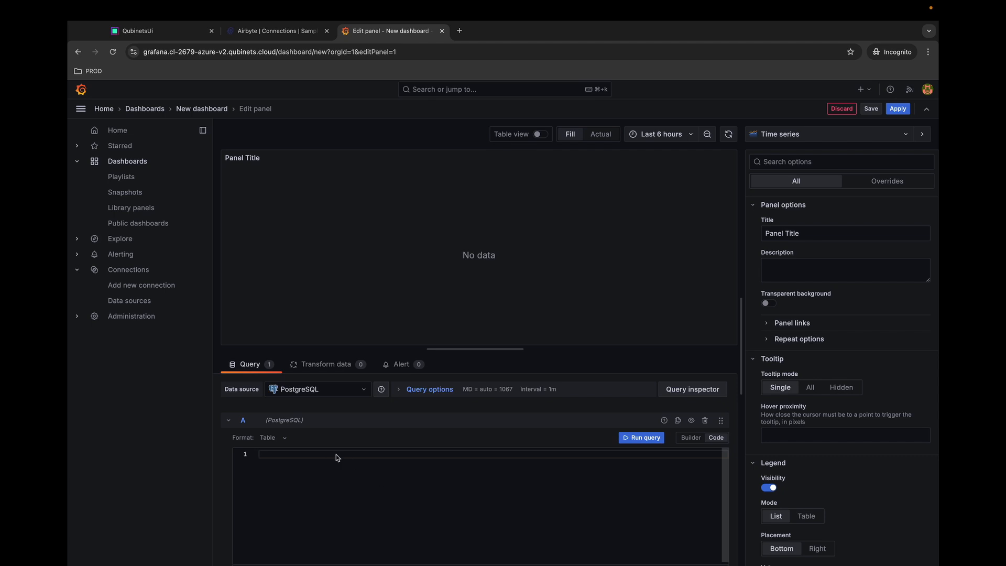
type("SELECT *")
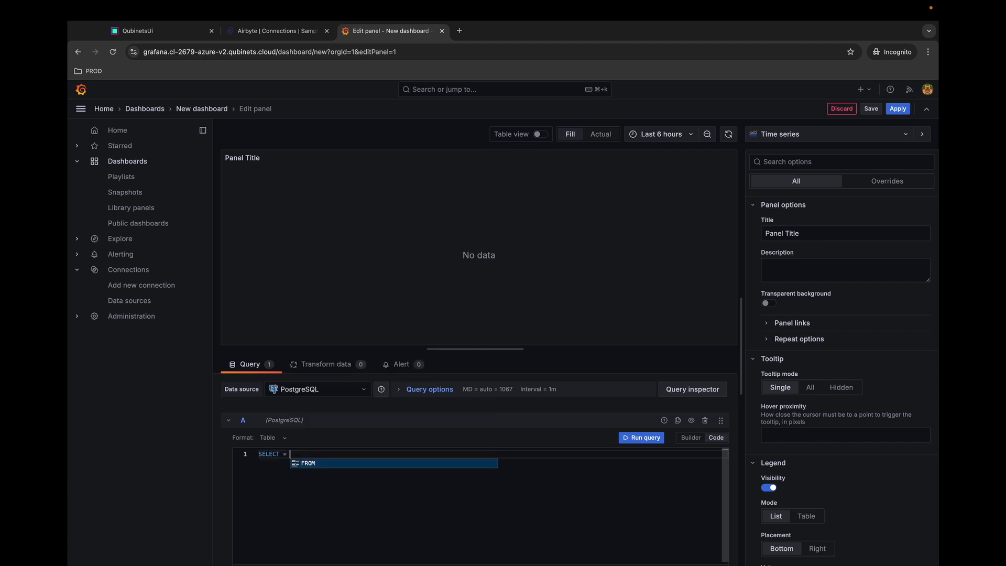
key("Return")
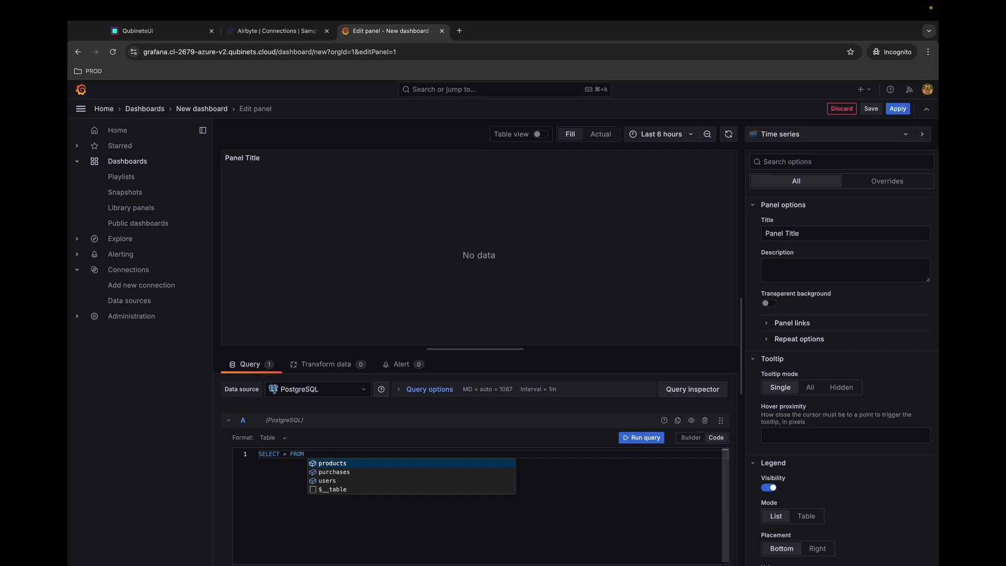
key("Down")
key("Down")
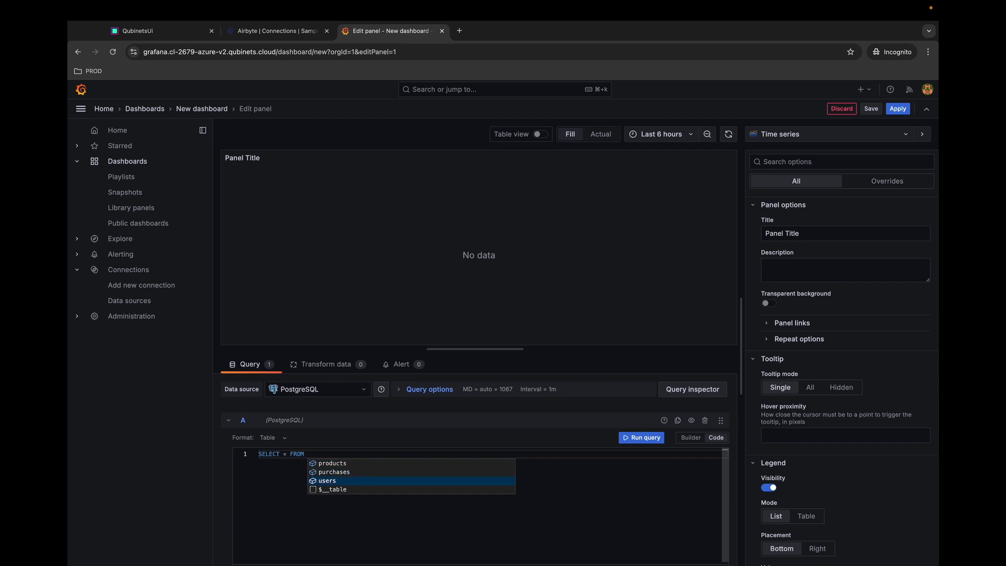
key("Return")
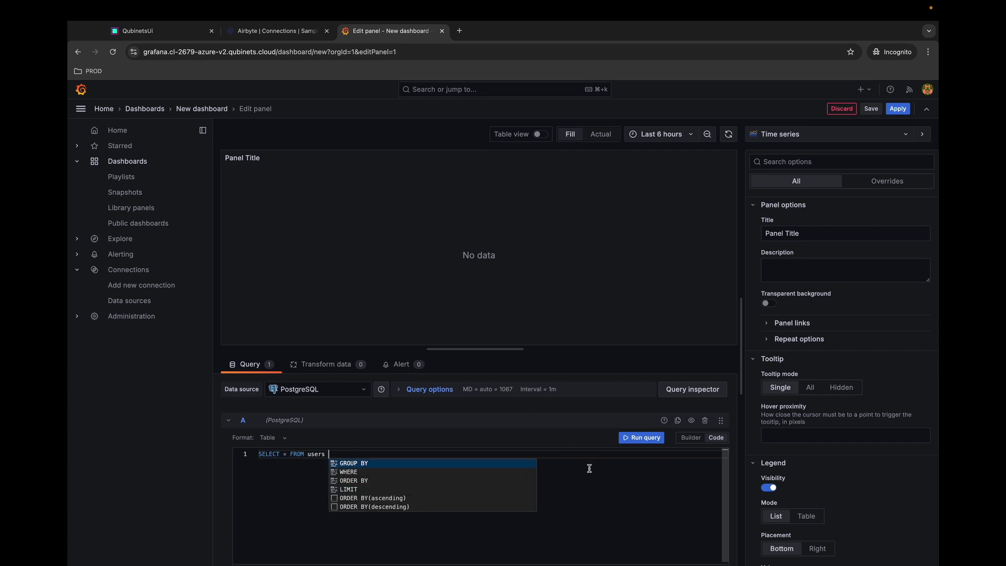
left_click(649, 442)
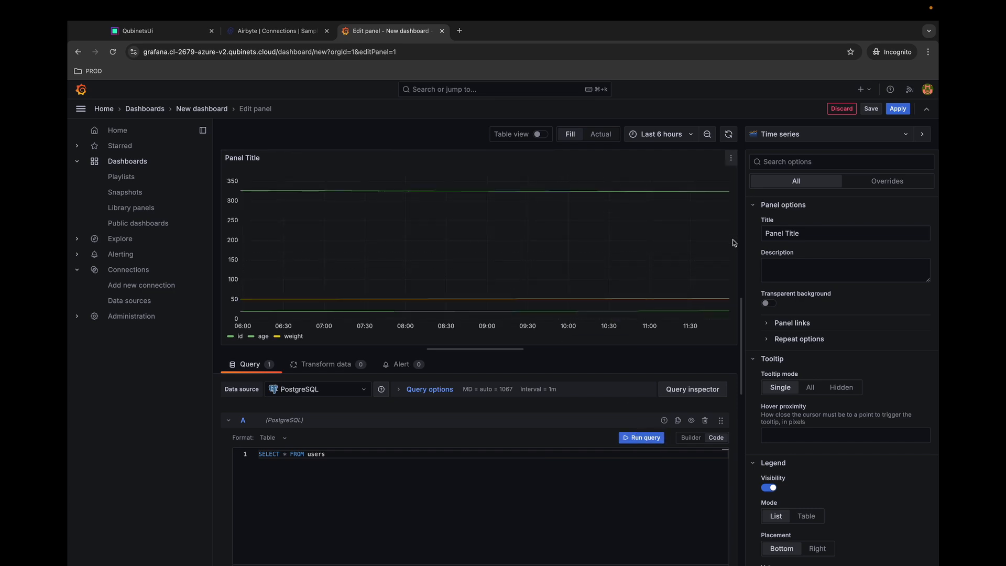
- Switch the panel to the Table visualization and scroll through the users rows
left_click(799, 140)
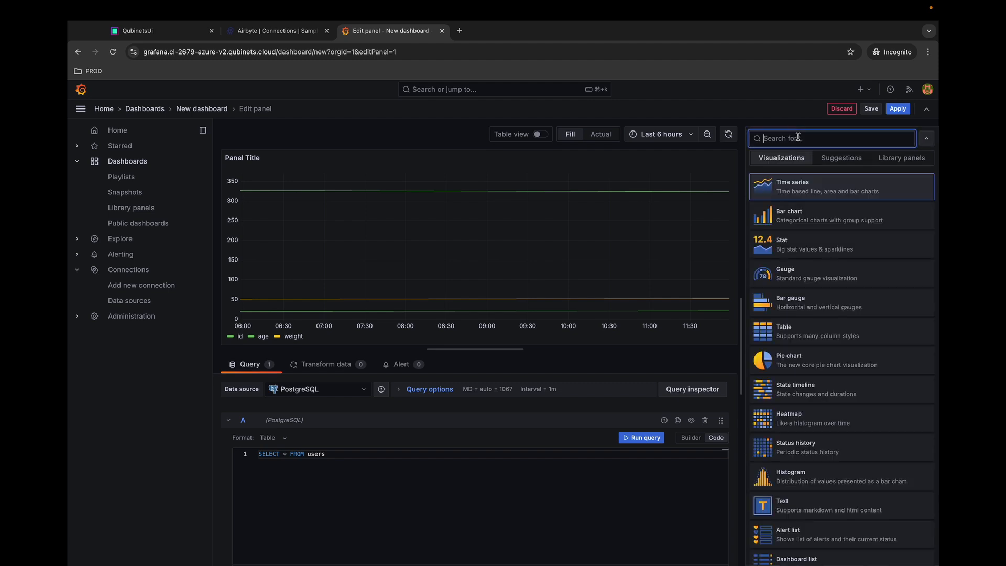
left_click(799, 335)
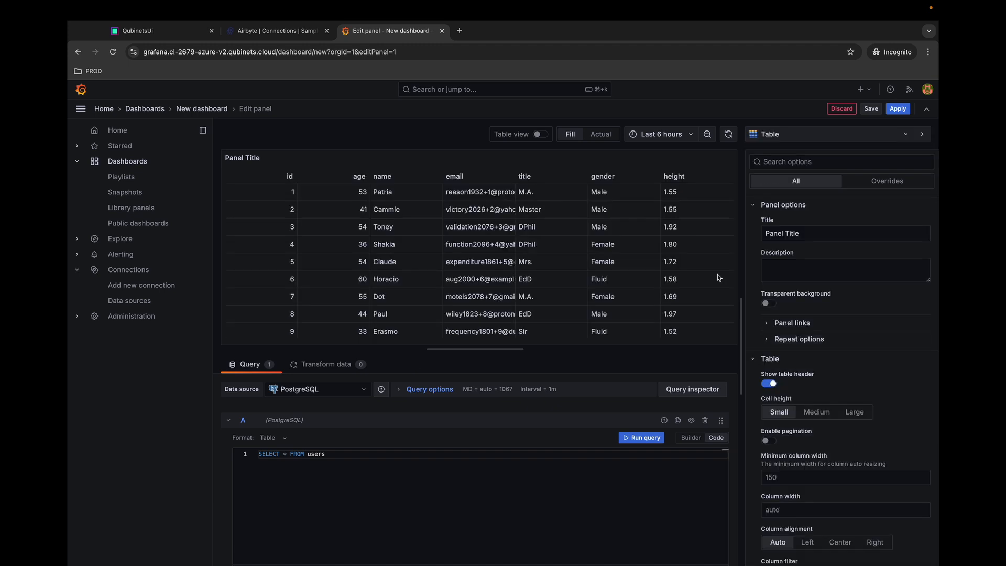
scroll(487, 223, "down", 10)
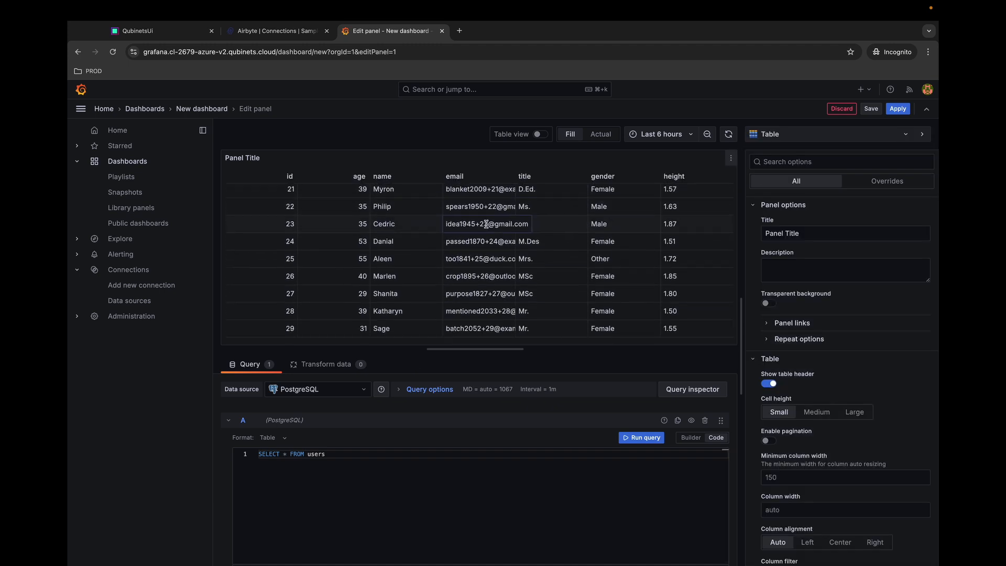
scroll(486, 226, "down", 15)
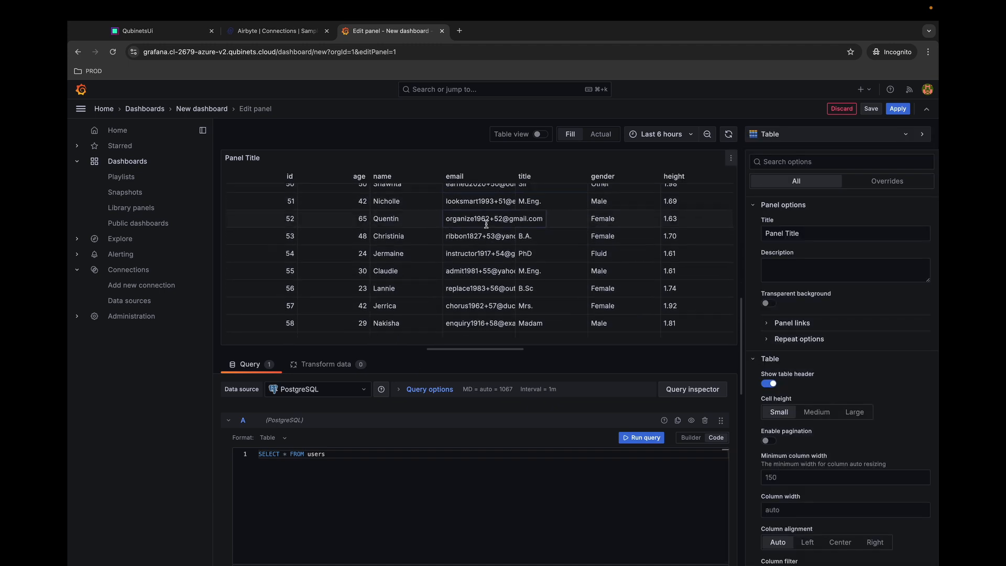
scroll(486, 227, "up", 20)
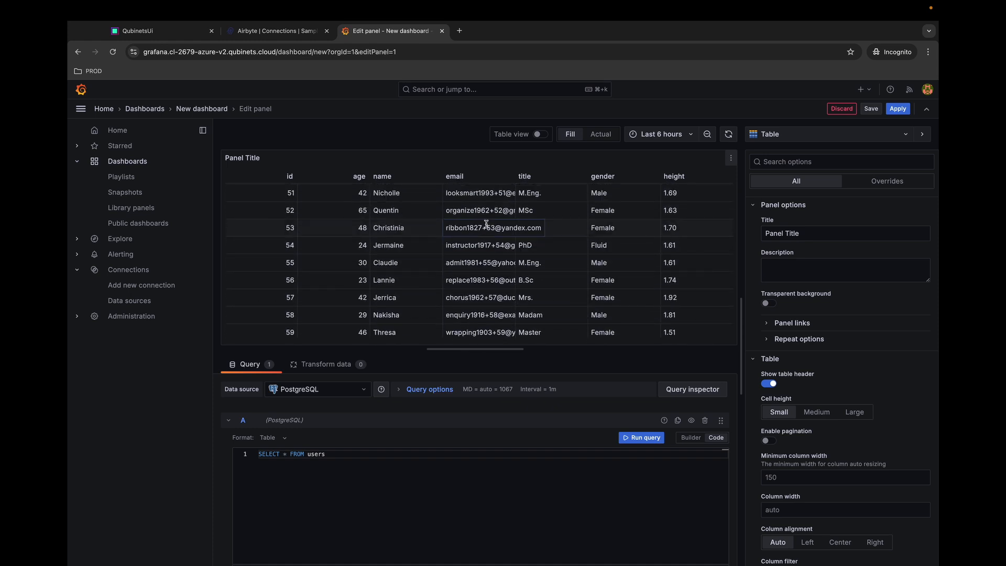
scroll(486, 227, "up", 5)
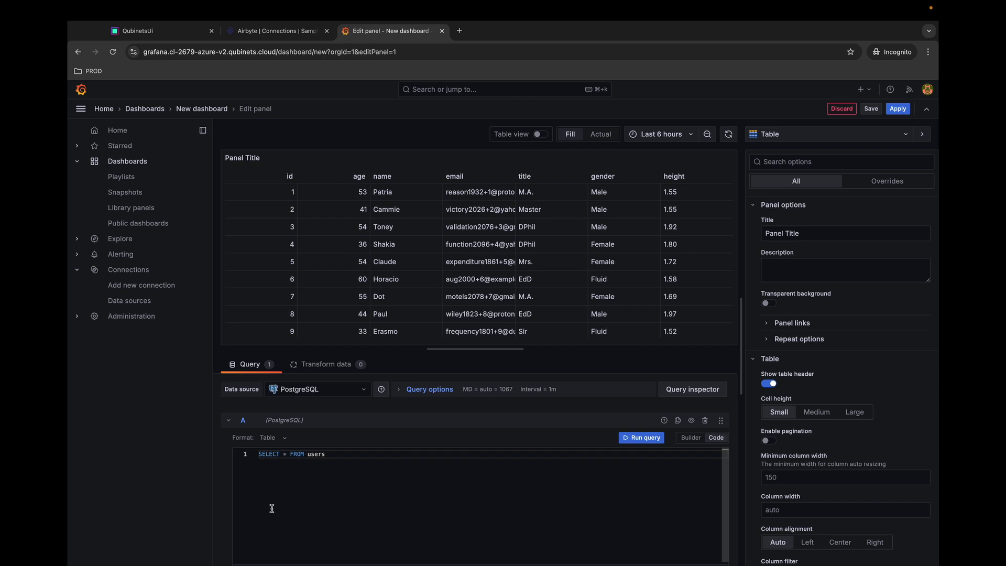
- Rewrite the query as SELECT avg(age) FROM users and run it to get 41.4
left_click(287, 455)
key("BackSpace")
type("avg")
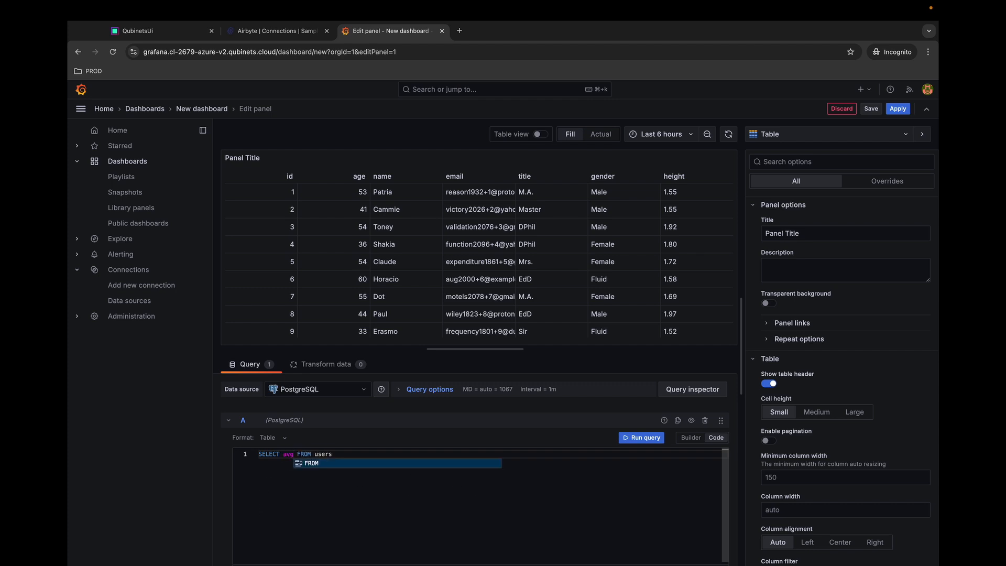
type("(")
type("age")
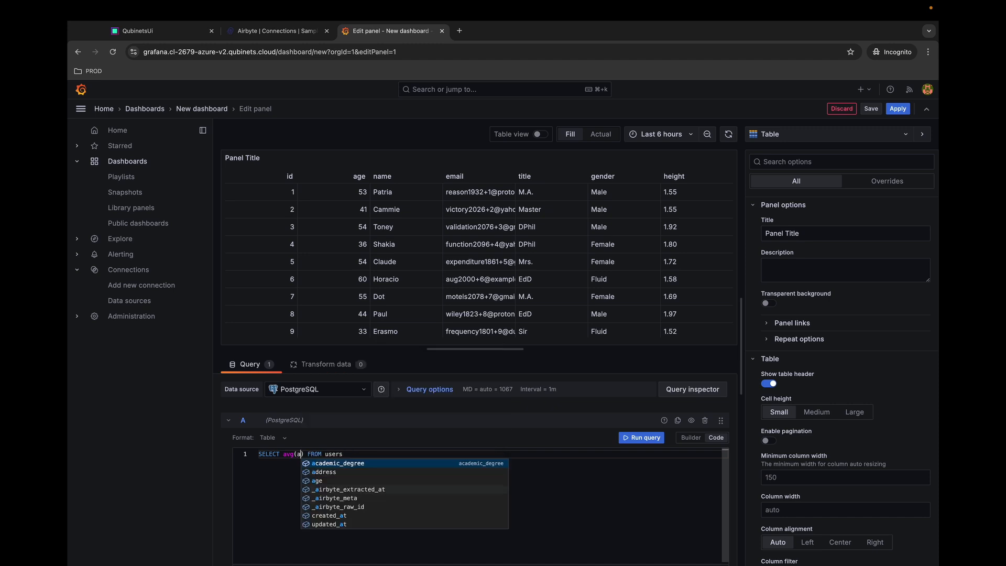
left_click(574, 519)
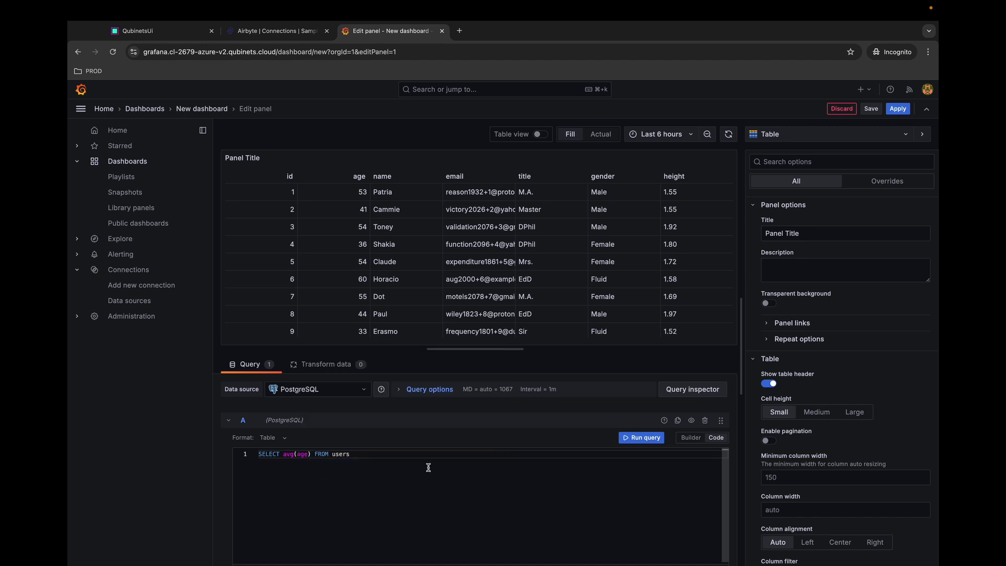
left_click(645, 439)
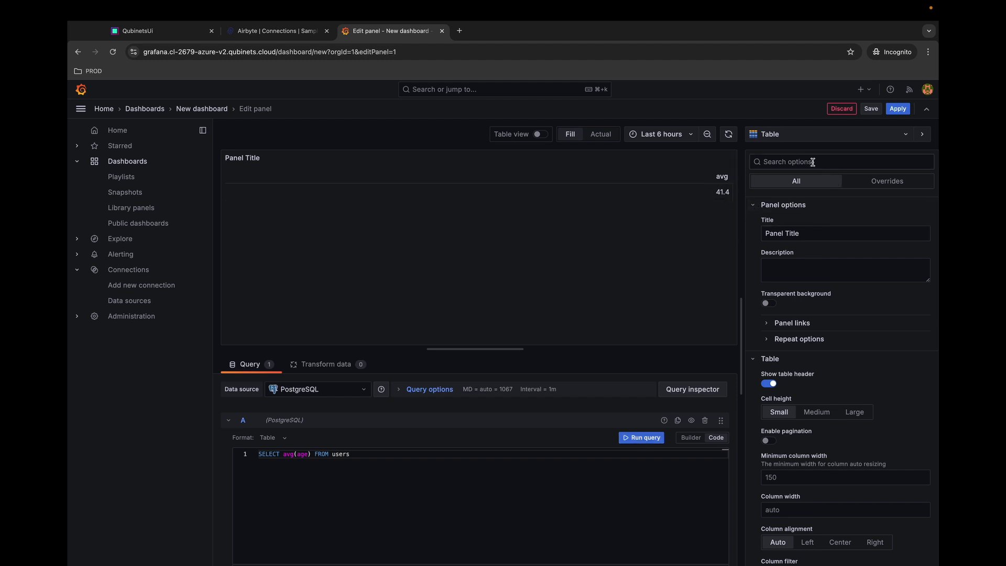
- Make the 41.4 result a Stat panel titled 'Average User Age' and save the dashboard
left_click(790, 135)
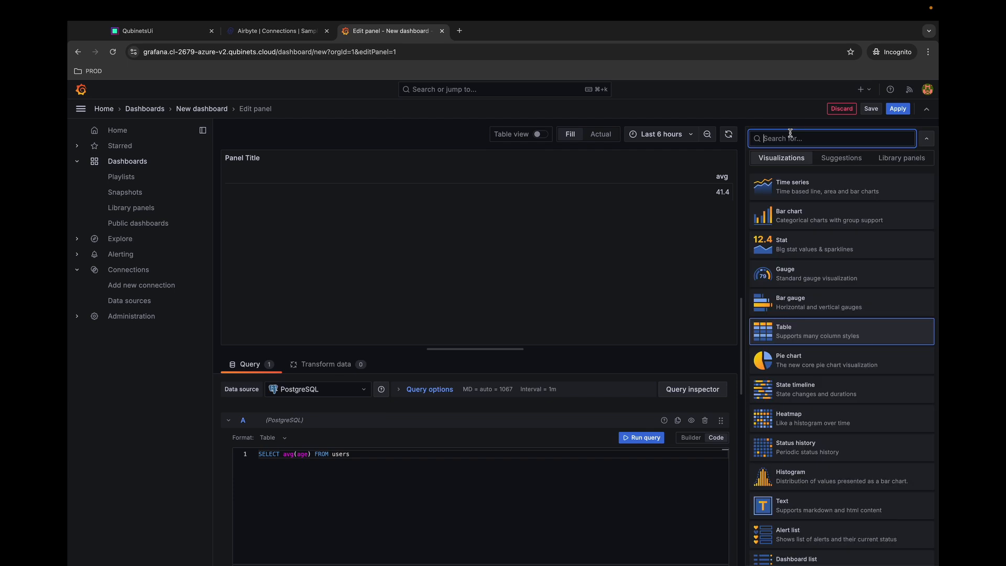
left_click(794, 245)
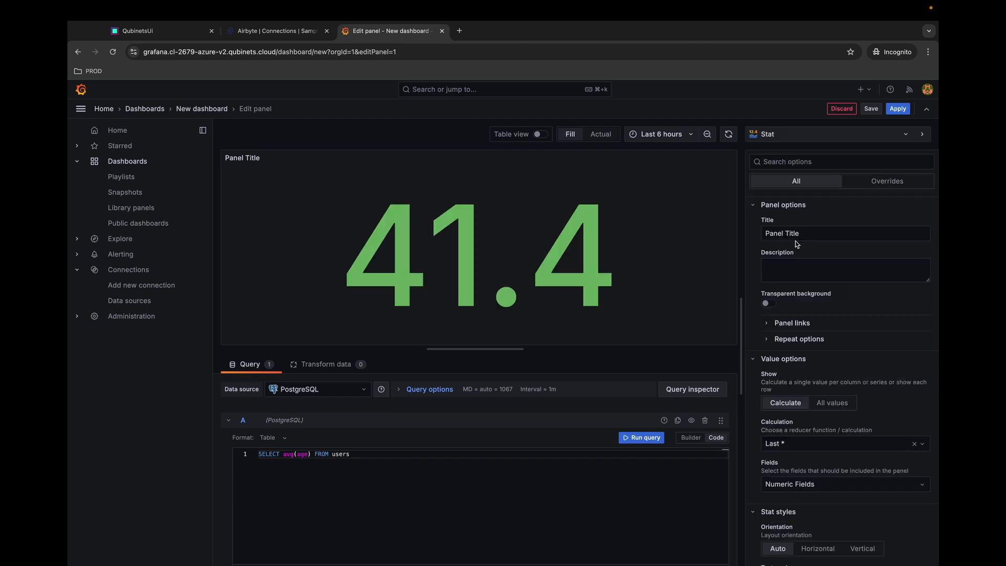
double_click(818, 239)
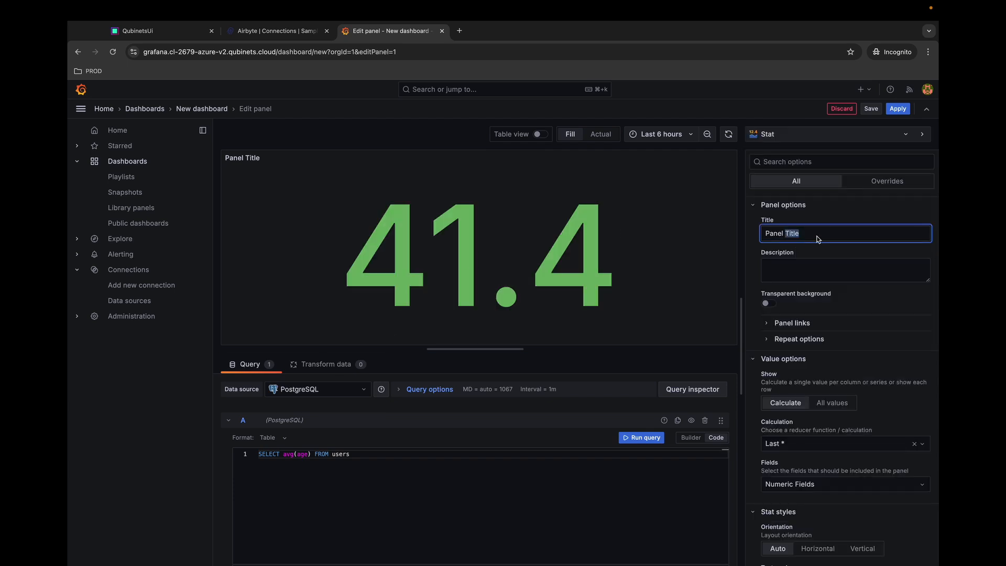
triple_click(819, 238)
type("Average AgeUser")
left_click(871, 110)
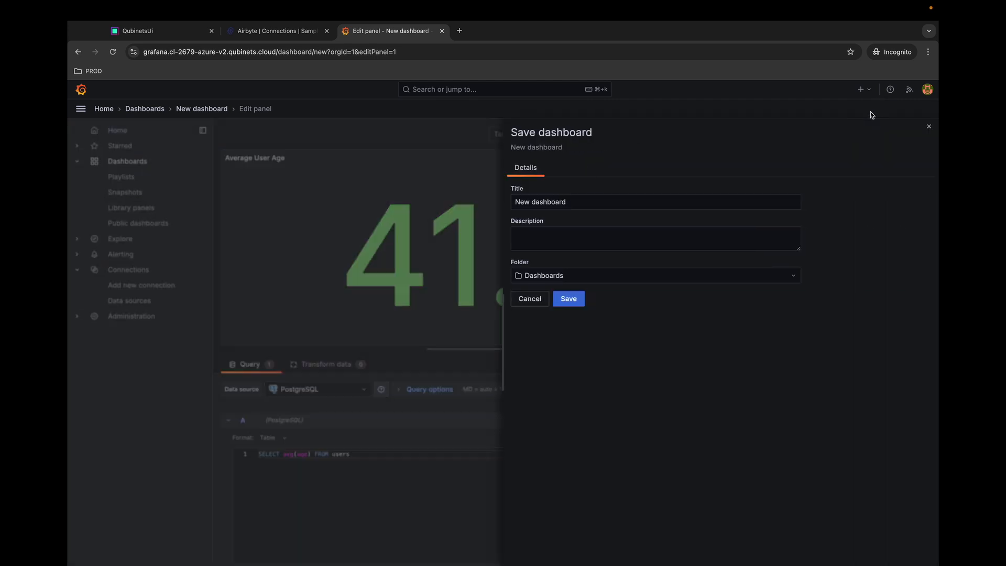
left_click(571, 303)
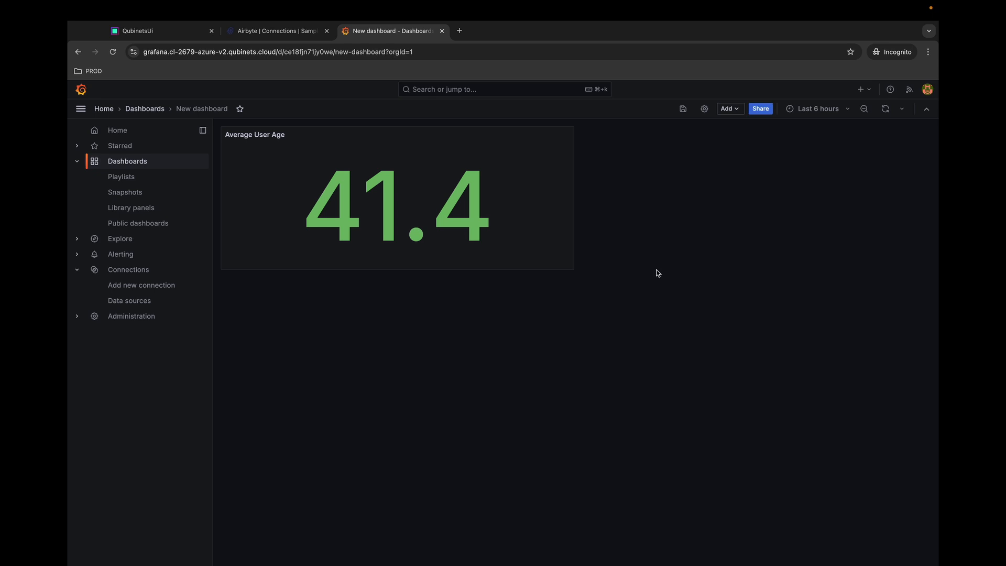
- Return to the Qubinets tab showing the Data Visualizer workspace and Postgres qube parameters
key("super+1")
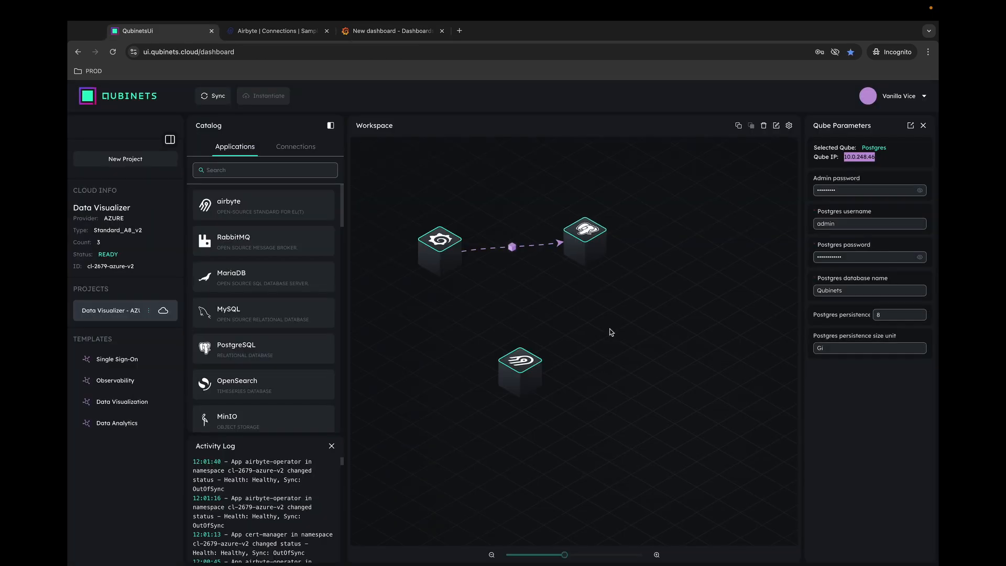